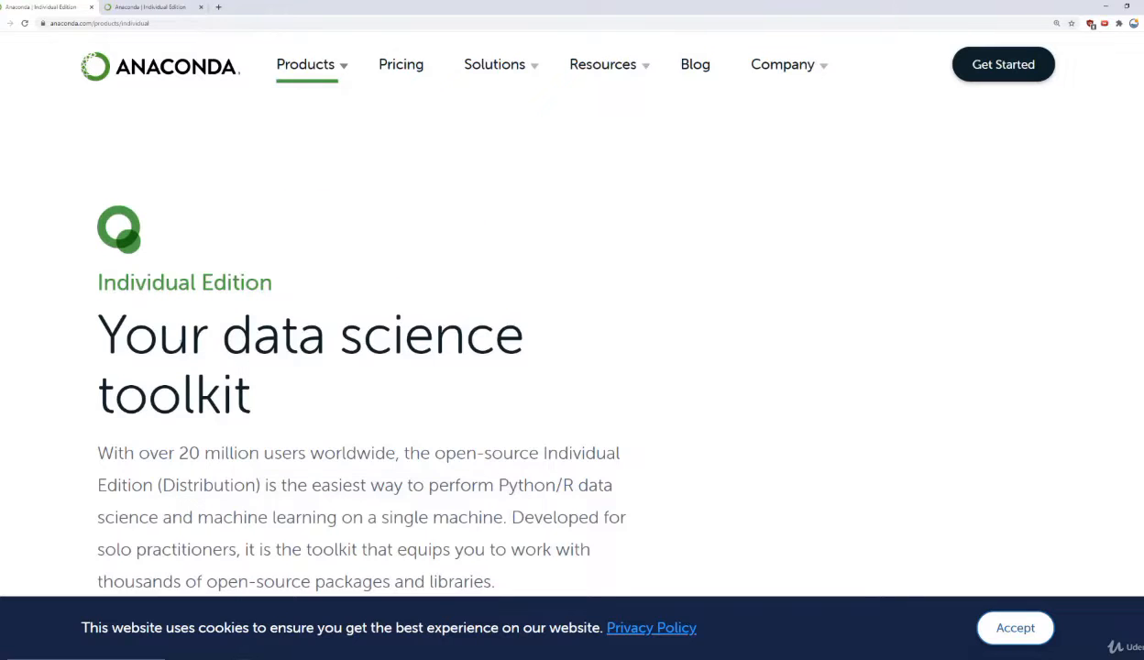
# Step: Close the duplicate Anaconda tab and examine the Individual Edition product page down to its Anaconda Installers section
pyautogui.click(200, 7)
pyautogui.scroll(-1, 284, 285)
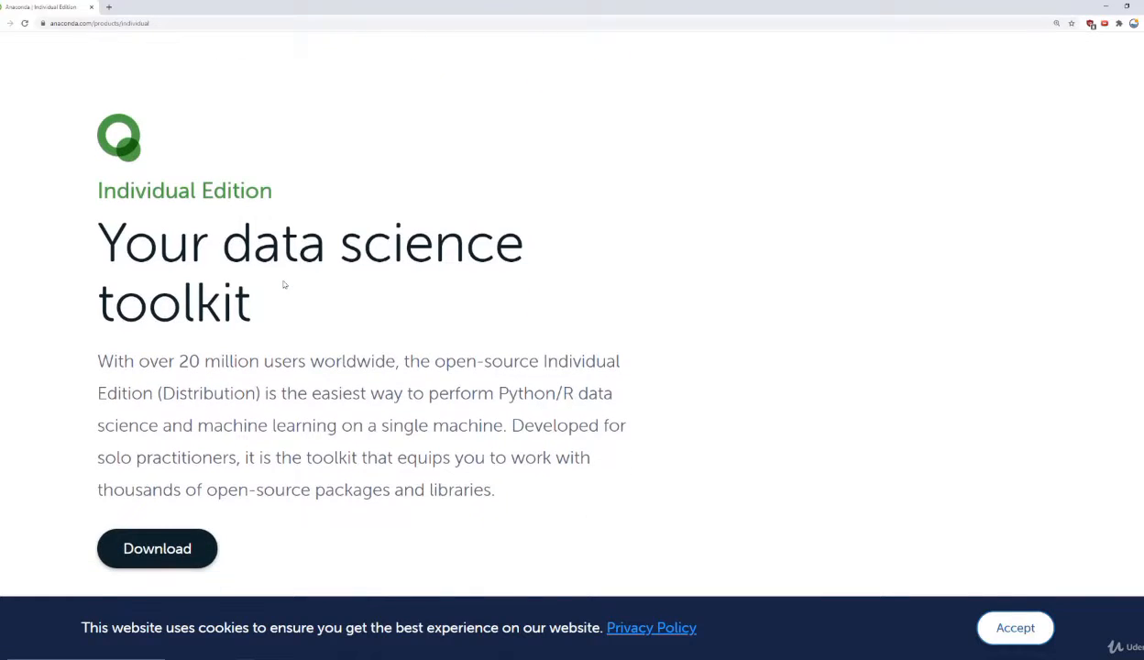
pyautogui.scroll(-1, 284, 285)
pyautogui.scroll(-2, 379, 306)
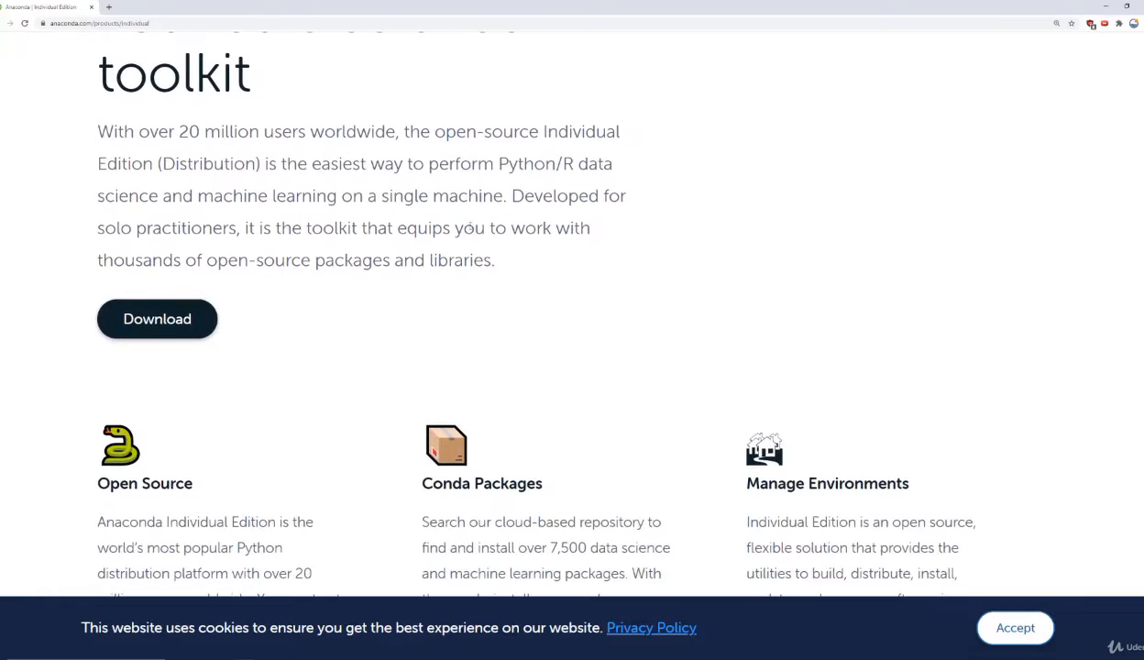
pyautogui.scroll(-3, 296, 294)
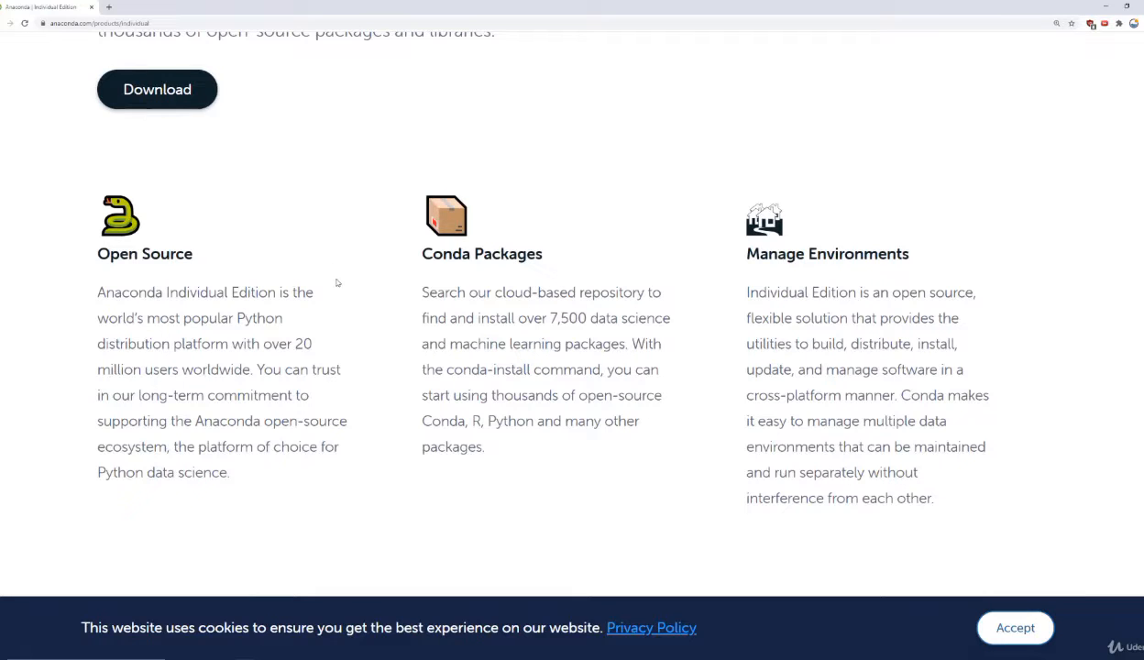
pyautogui.scroll(-1, 337, 282)
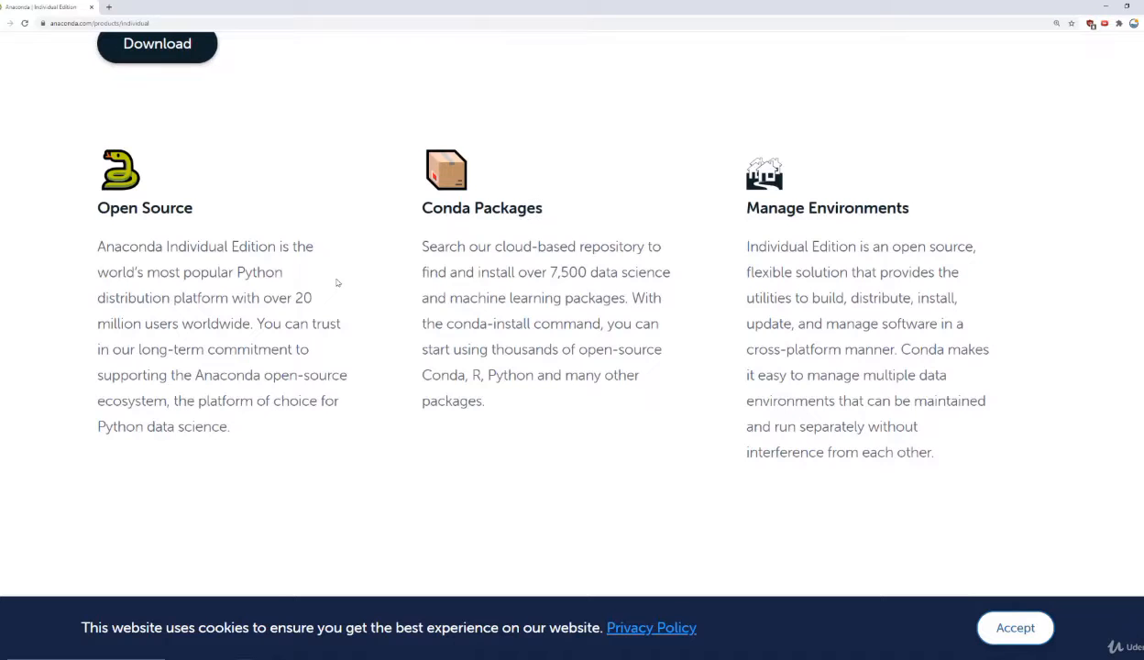
pyautogui.scroll(-2, 336, 282)
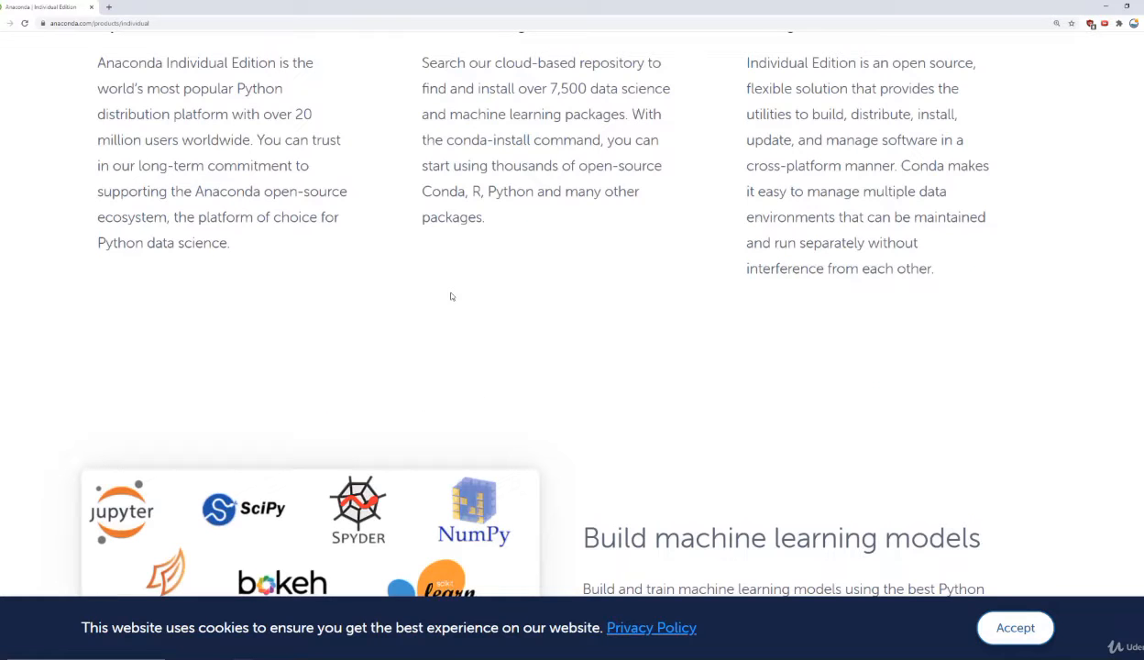
pyautogui.scroll(-2, 449, 294)
pyautogui.scroll(1, 572, 314)
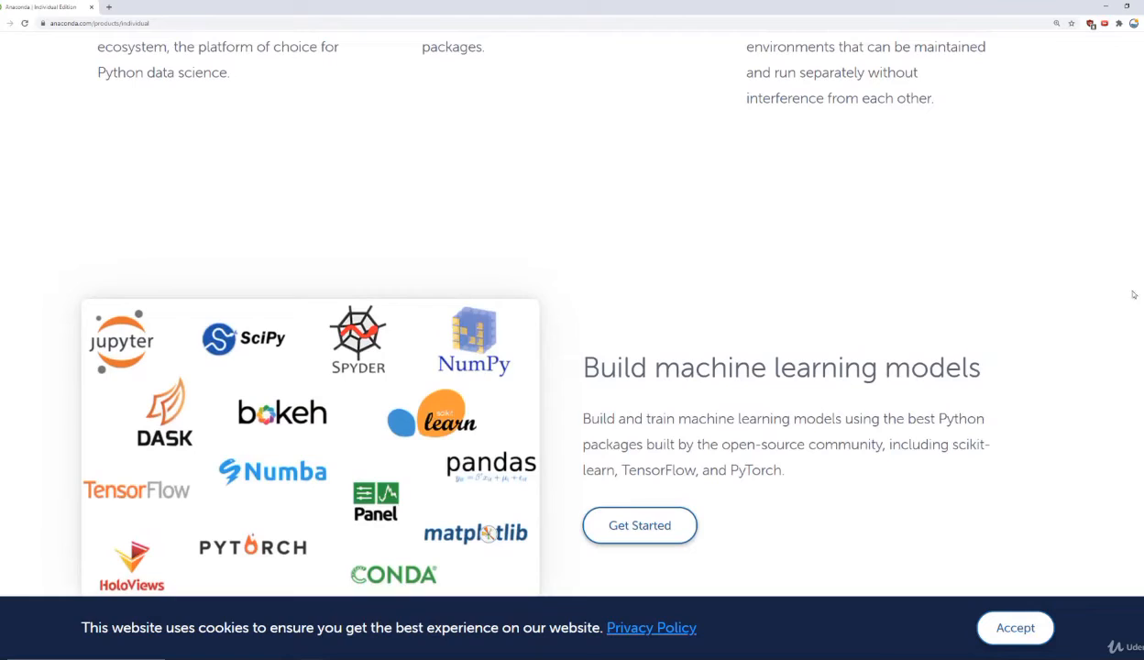
pyautogui.scroll(-12, 257, 291)
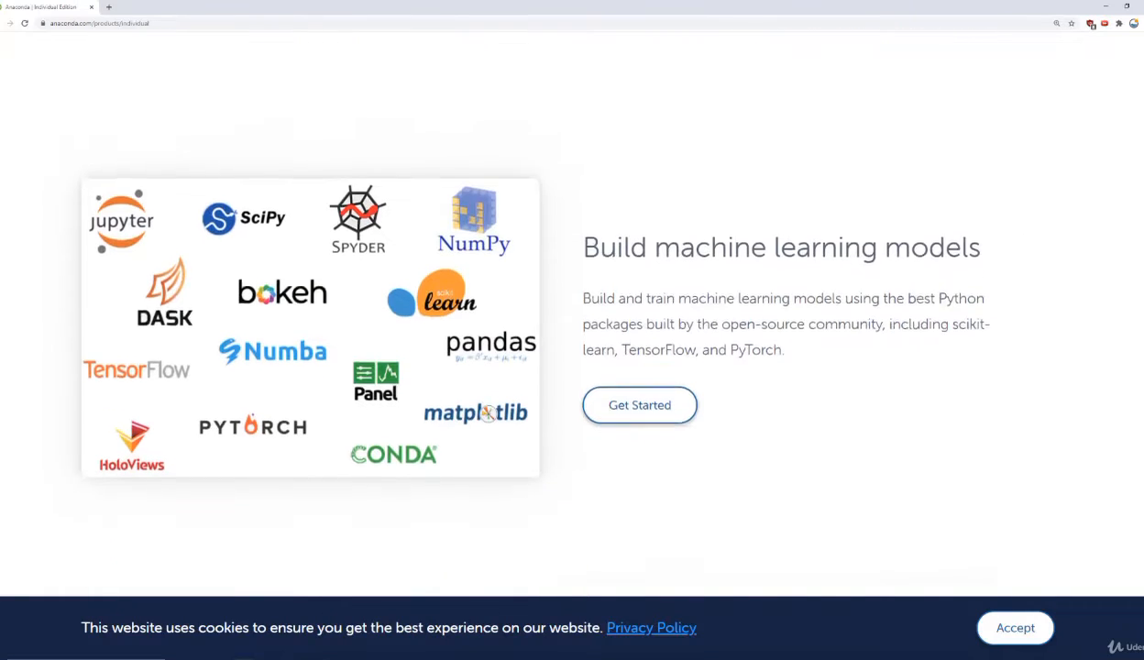
pyautogui.scroll(-14, 258, 291)
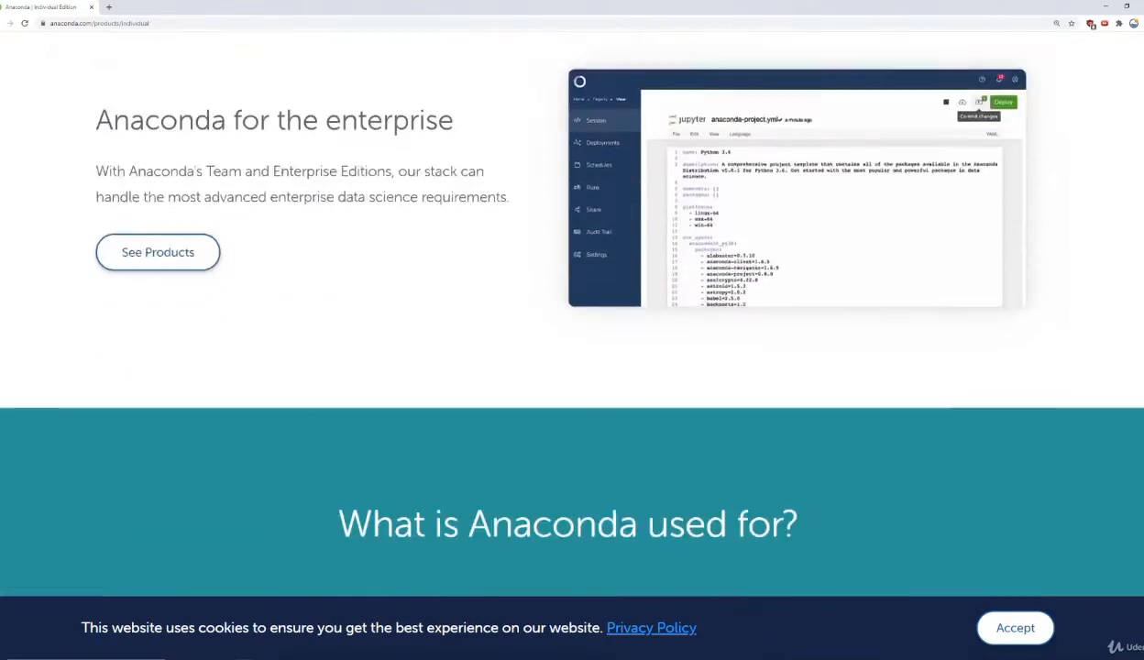
pyautogui.scroll(-6, 572, 330)
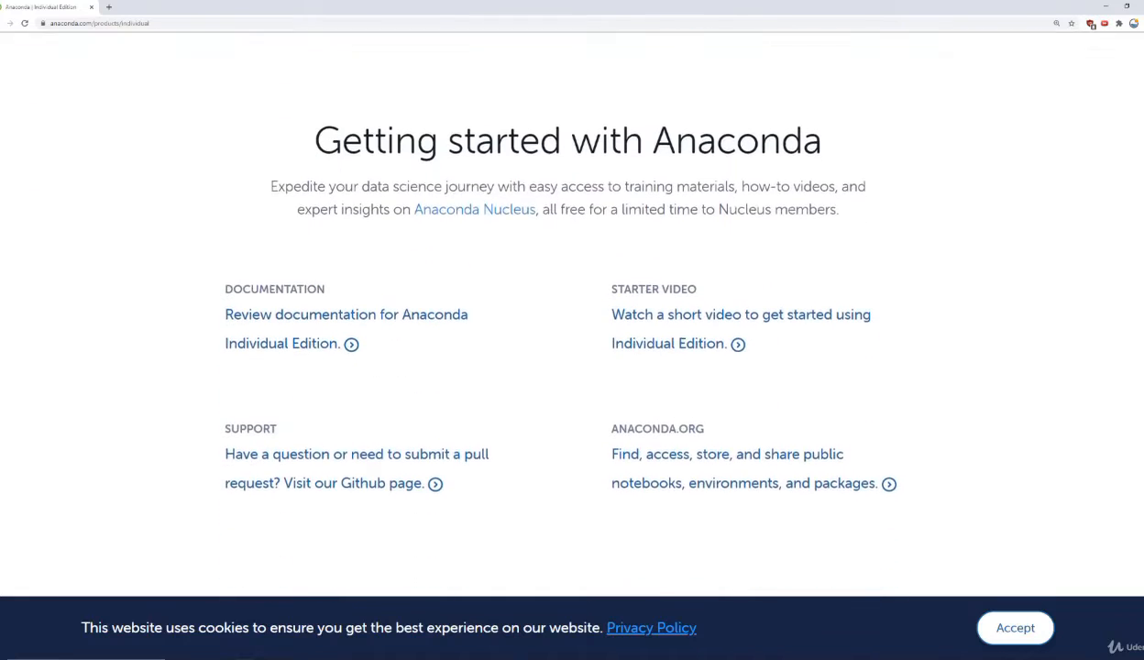
pyautogui.scroll(-3, 1141, 498)
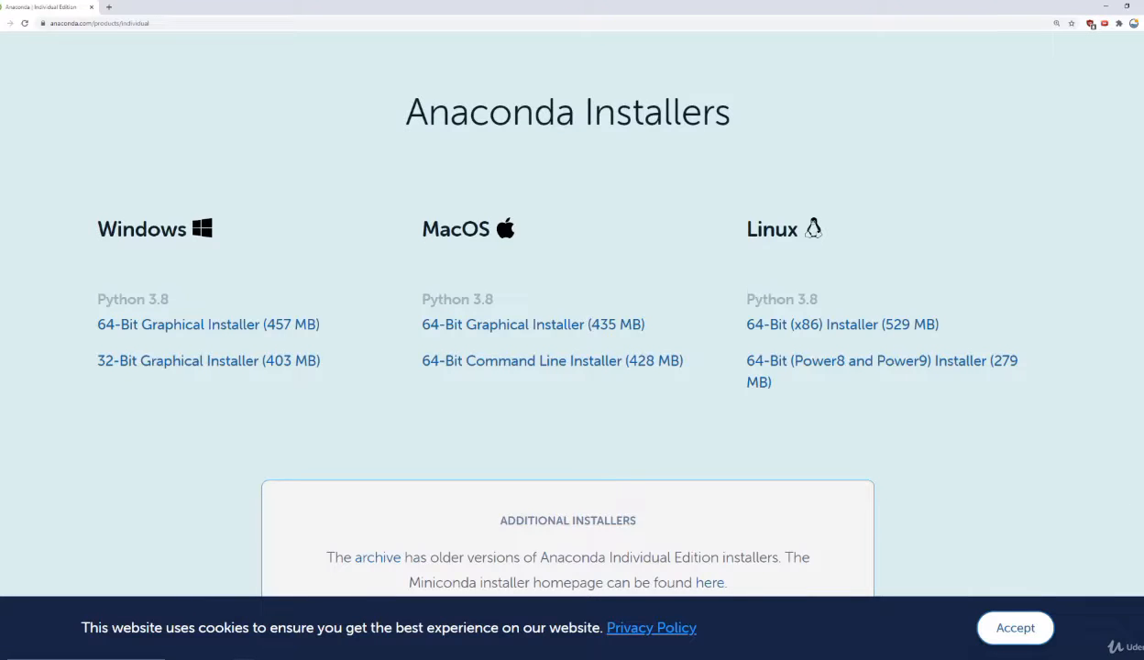
# Step: Return to the page introduction and use its Download link to reach the Anaconda Installers section
pyautogui.scroll(15, 138, 415)
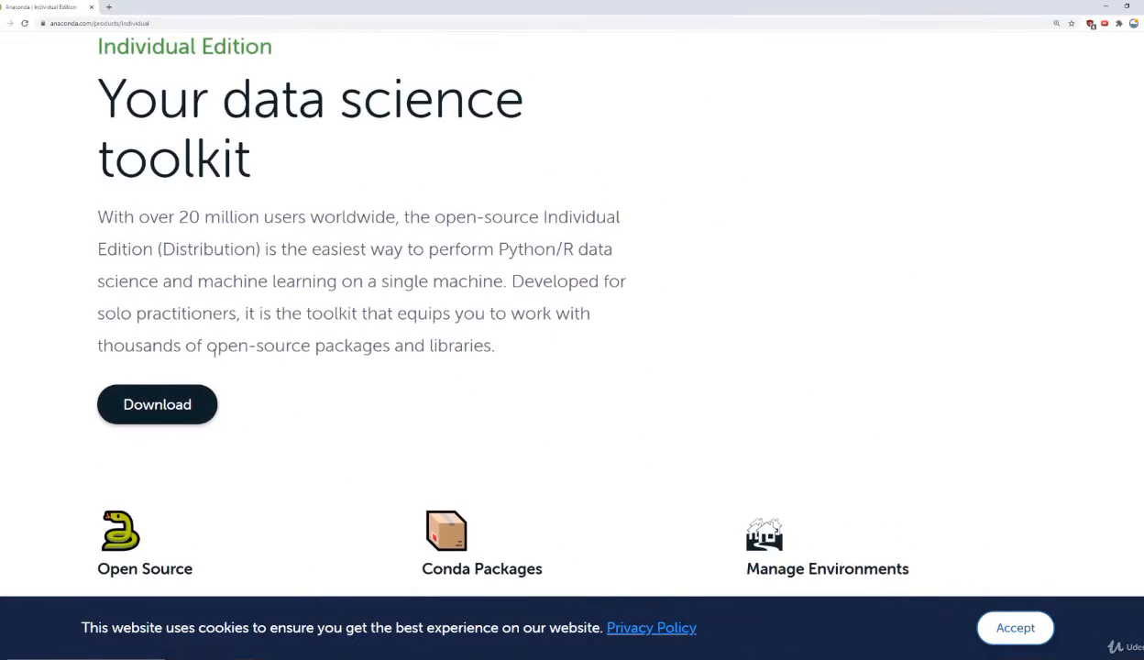
pyautogui.click(138, 415)
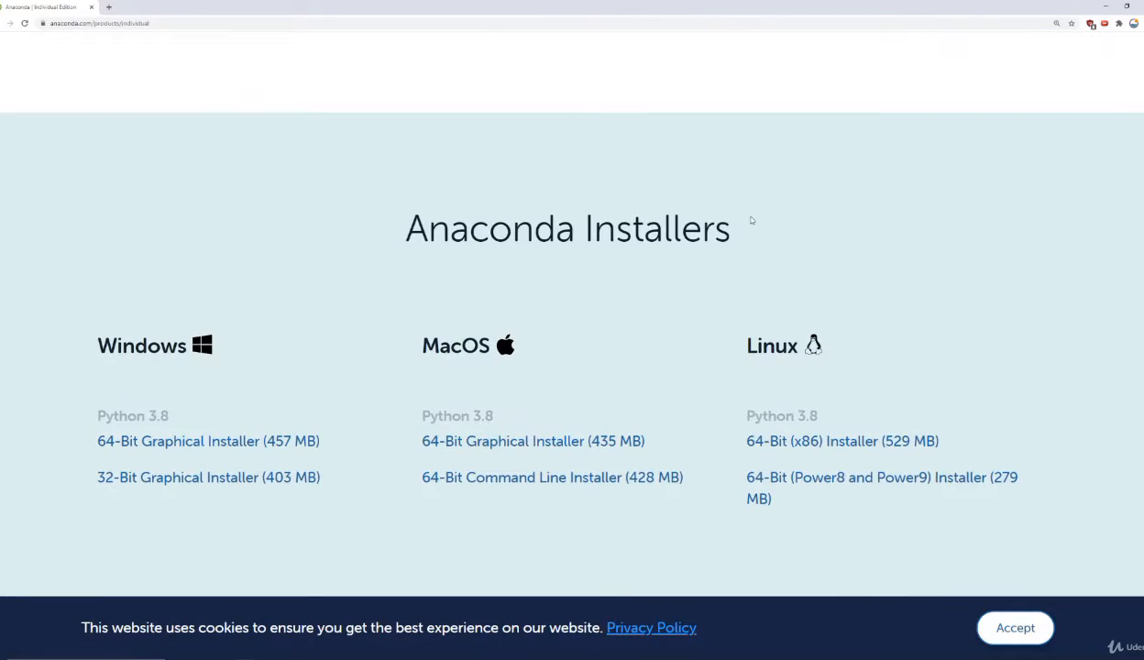
pyautogui.scroll(-2, 750, 220)
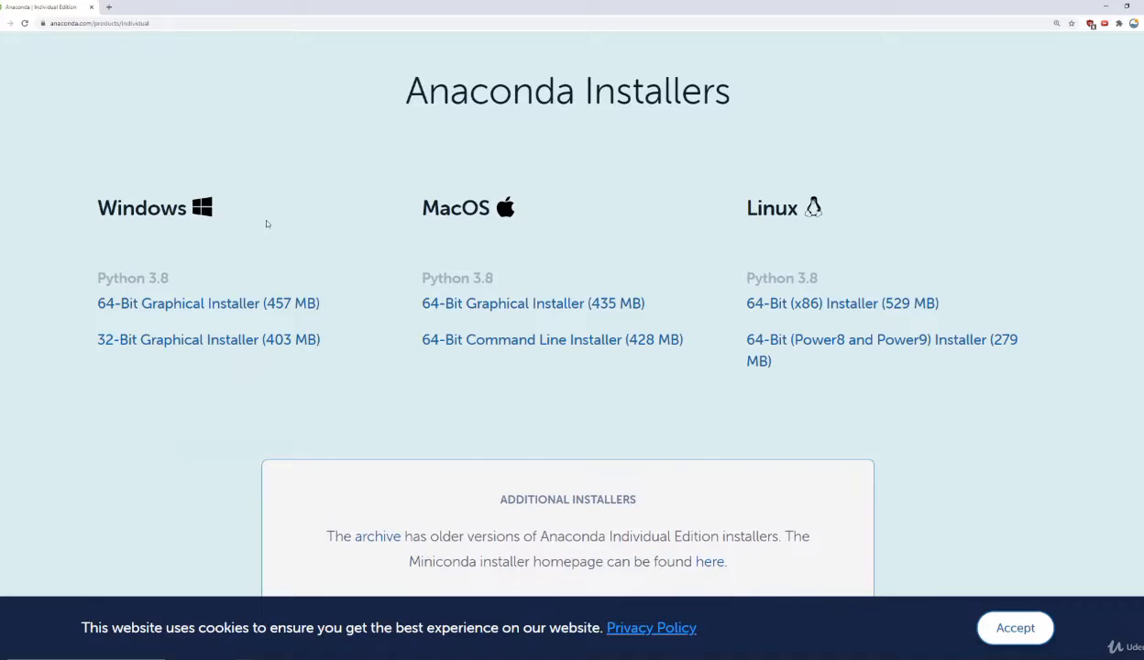
# Step: Compare the Python 3.8 installers offered for Windows, MacOS and Linux
pyautogui.moveTo(98, 209); pyautogui.dragTo(176, 210)
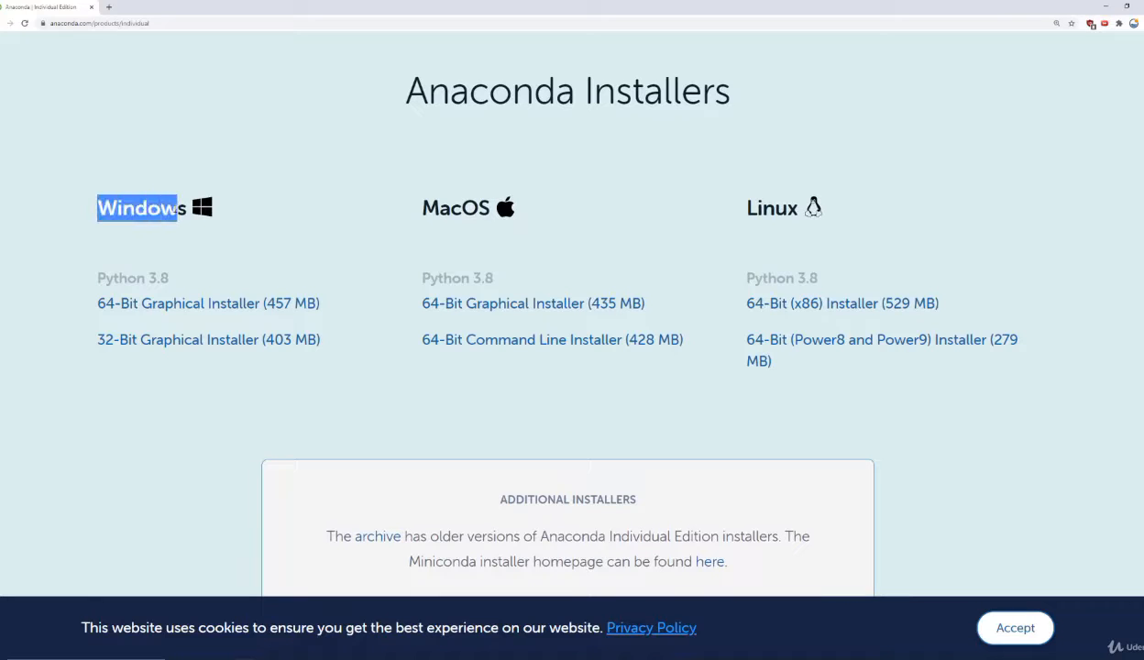
pyautogui.moveTo(421, 209); pyautogui.dragTo(796, 207)
pyautogui.click(642, 199)
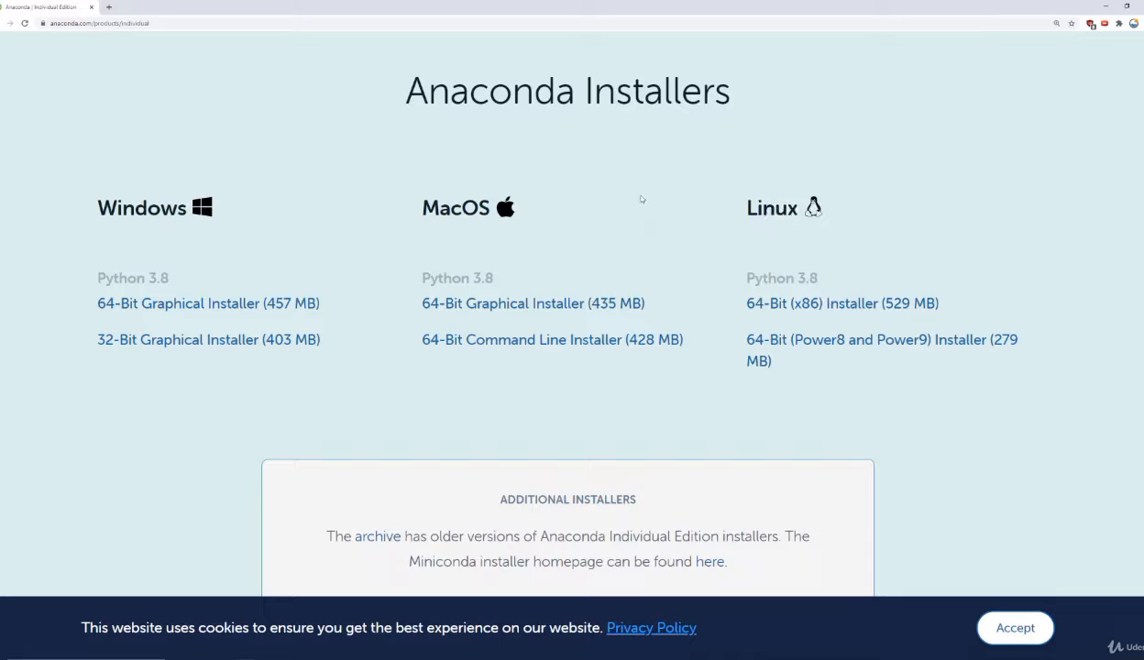
pyautogui.scroll(-1, 640, 181)
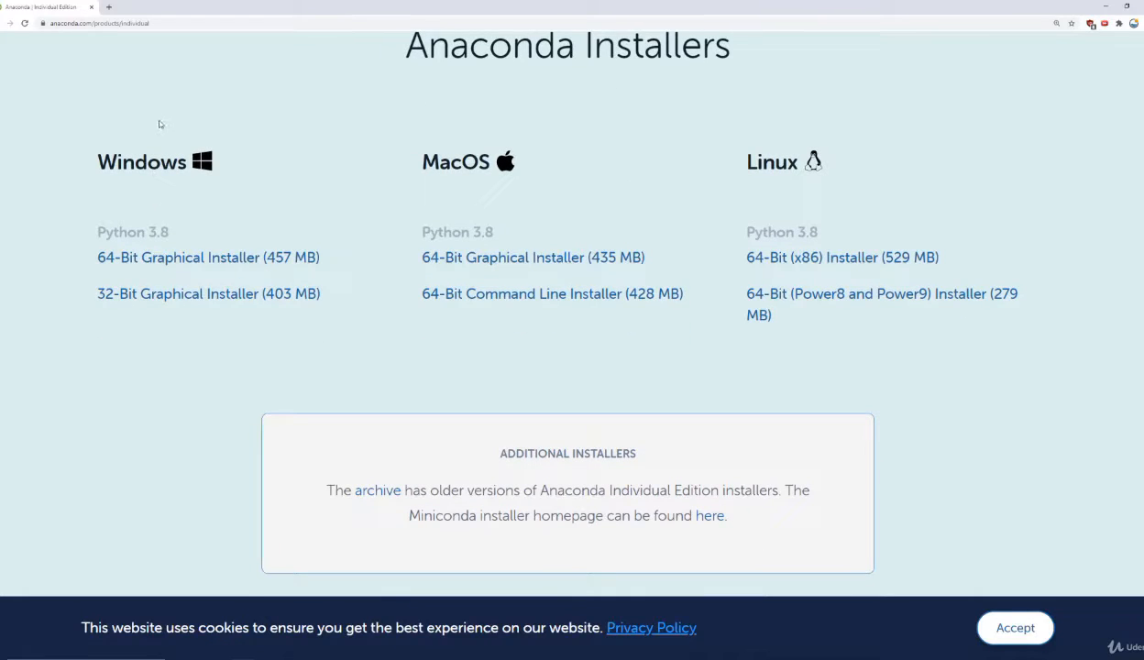
pyautogui.moveTo(96, 163); pyautogui.dragTo(192, 163)
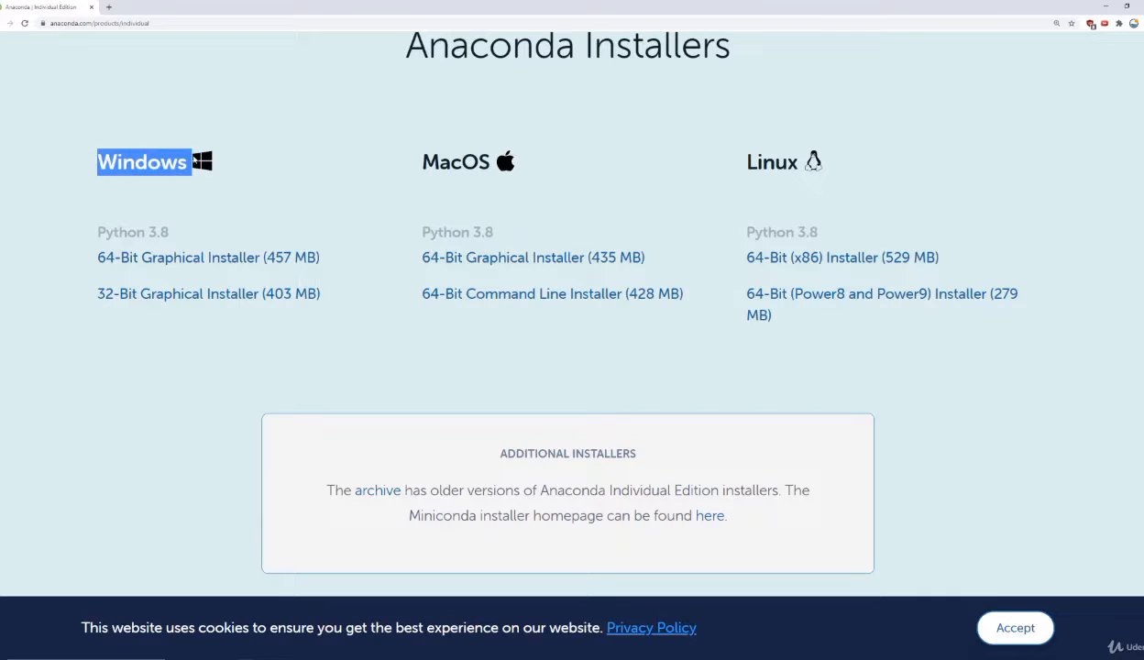
pyautogui.click(243, 122)
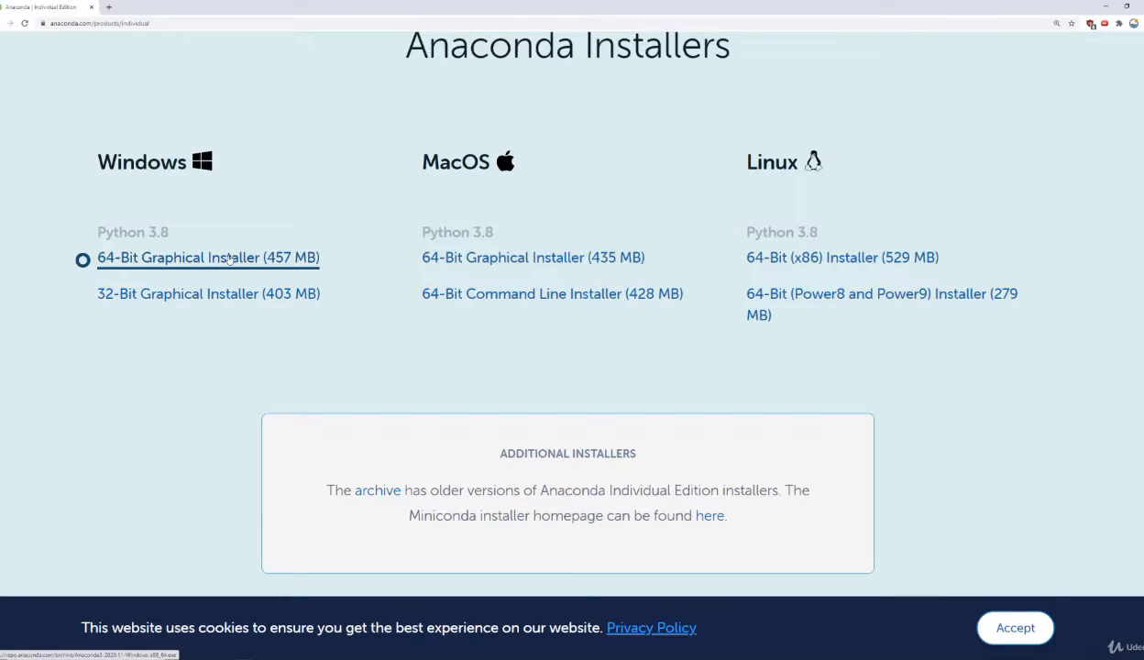
pyautogui.moveTo(420, 162); pyautogui.dragTo(490, 164)
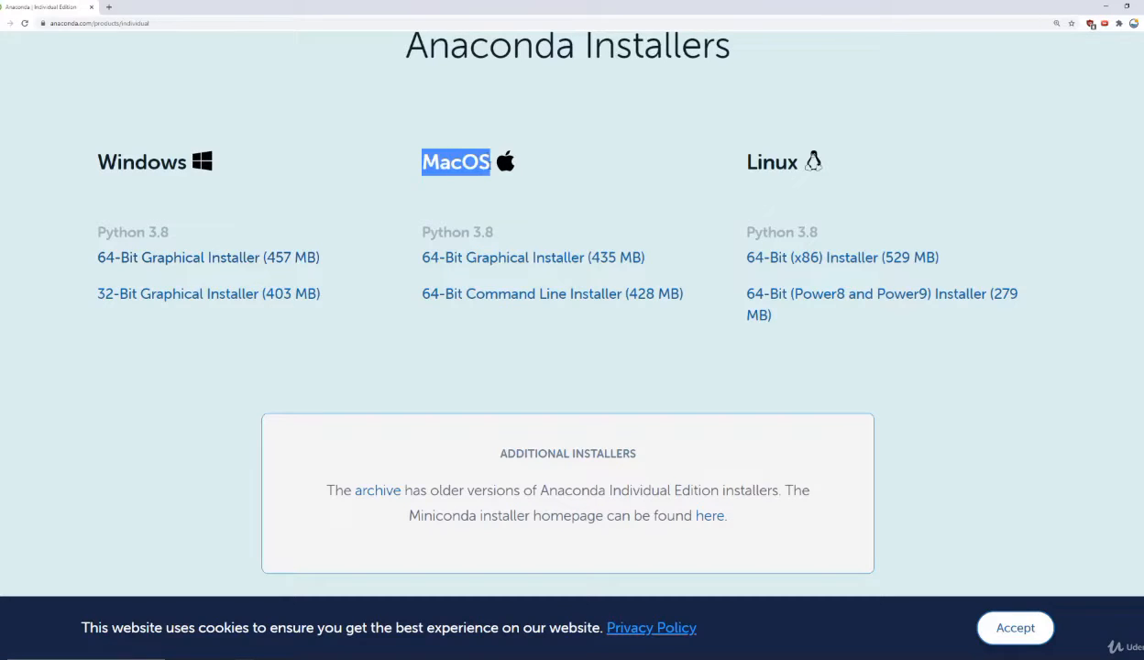
pyautogui.click(578, 156)
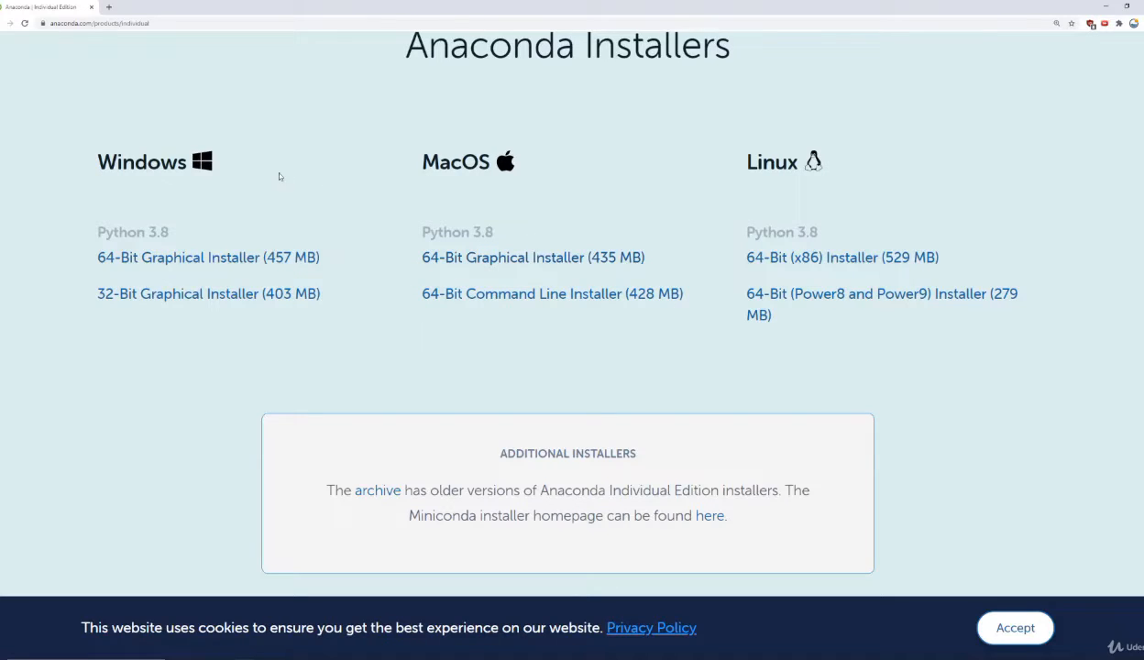
pyautogui.moveTo(117, 162); pyautogui.dragTo(148, 162)
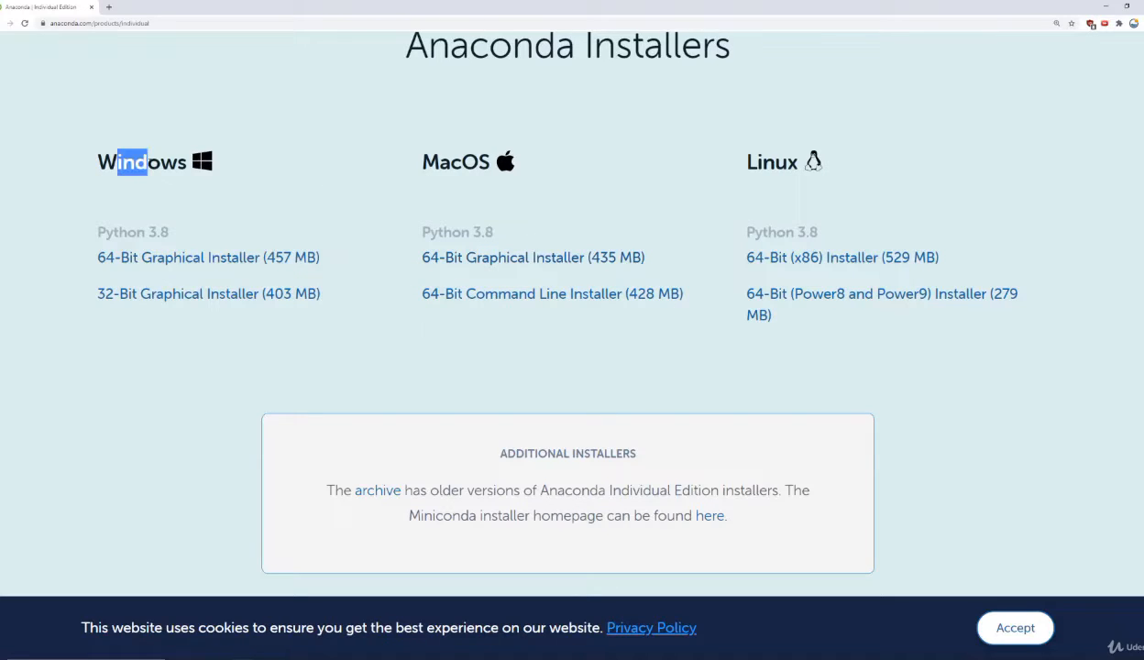
pyautogui.click(264, 166)
pyautogui.moveTo(731, 161); pyautogui.dragTo(794, 162)
pyautogui.click(744, 198)
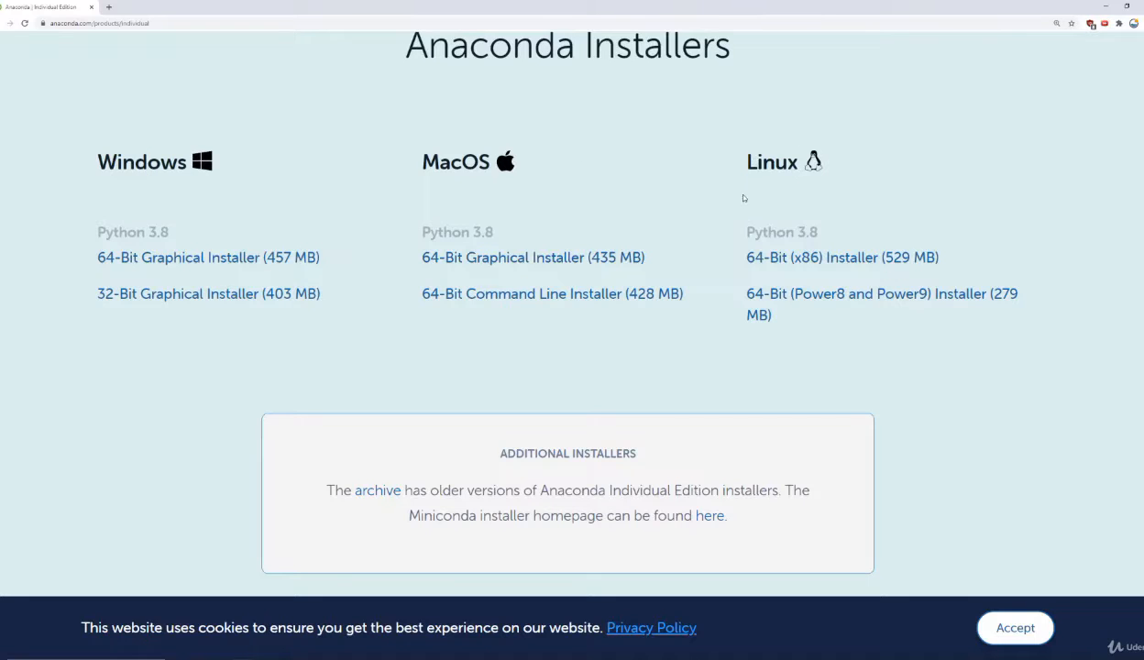
pyautogui.click(876, 261)
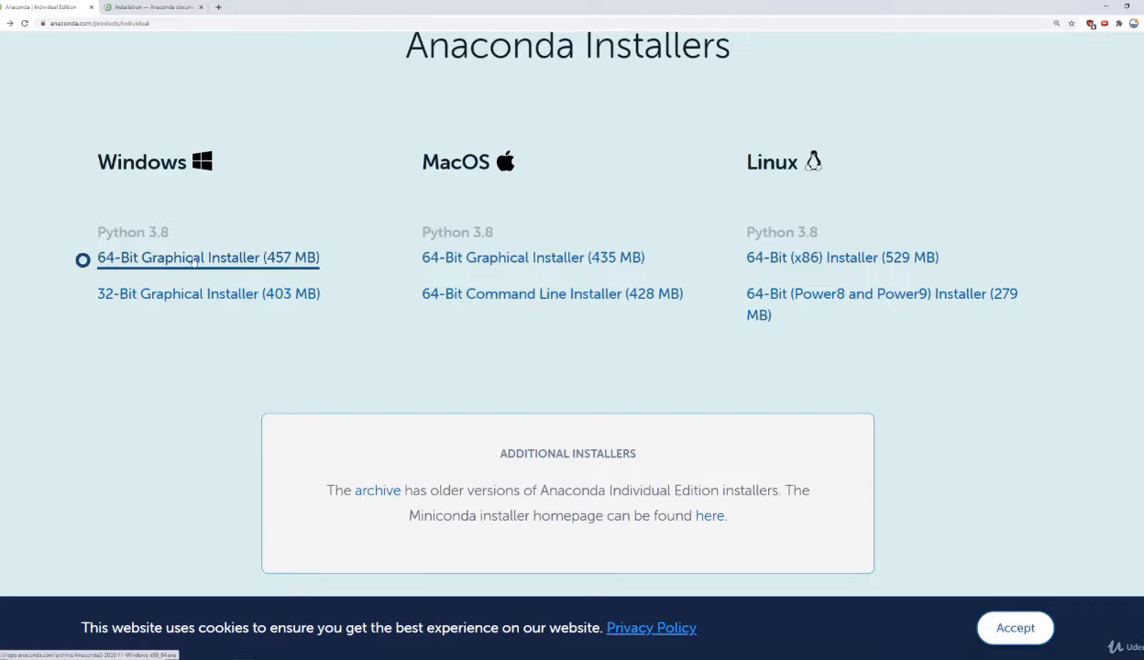
# Step: Download the Windows 64-Bit Graphical Installer for Python 3.8
pyautogui.click(236, 261)
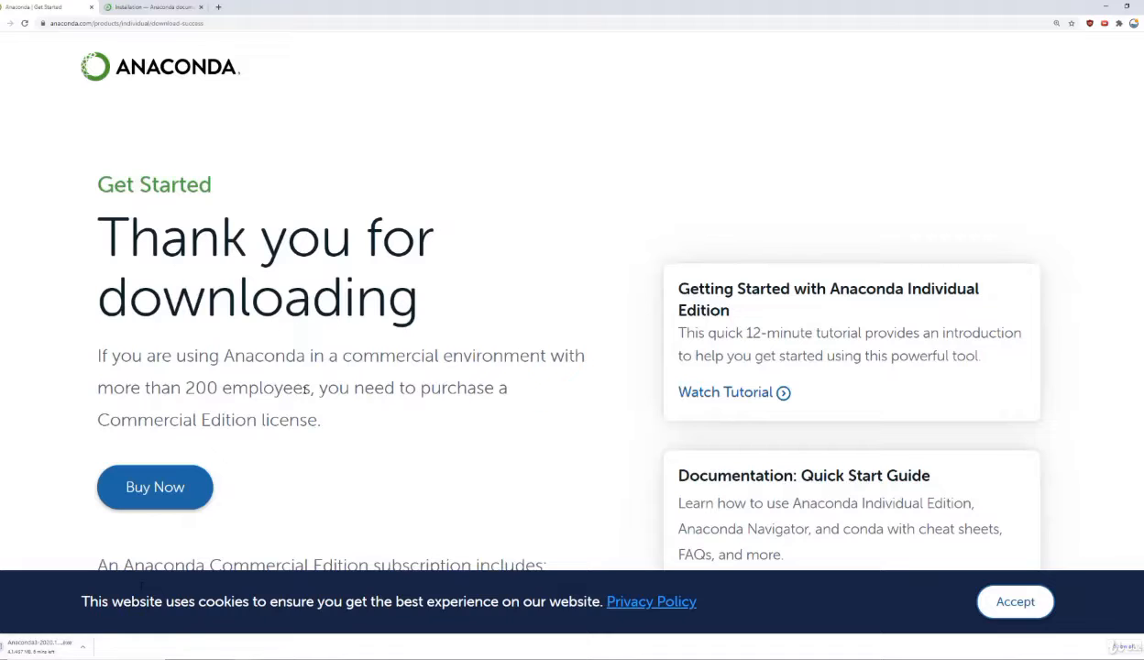
pyautogui.moveTo(152, 218); pyautogui.dragTo(403, 295)
pyautogui.click(427, 288)
# Step: Open the Documentation: Quick Start Guide from the download confirmation page and go to its Installation page
pyautogui.scroll(-1, 628, 207)
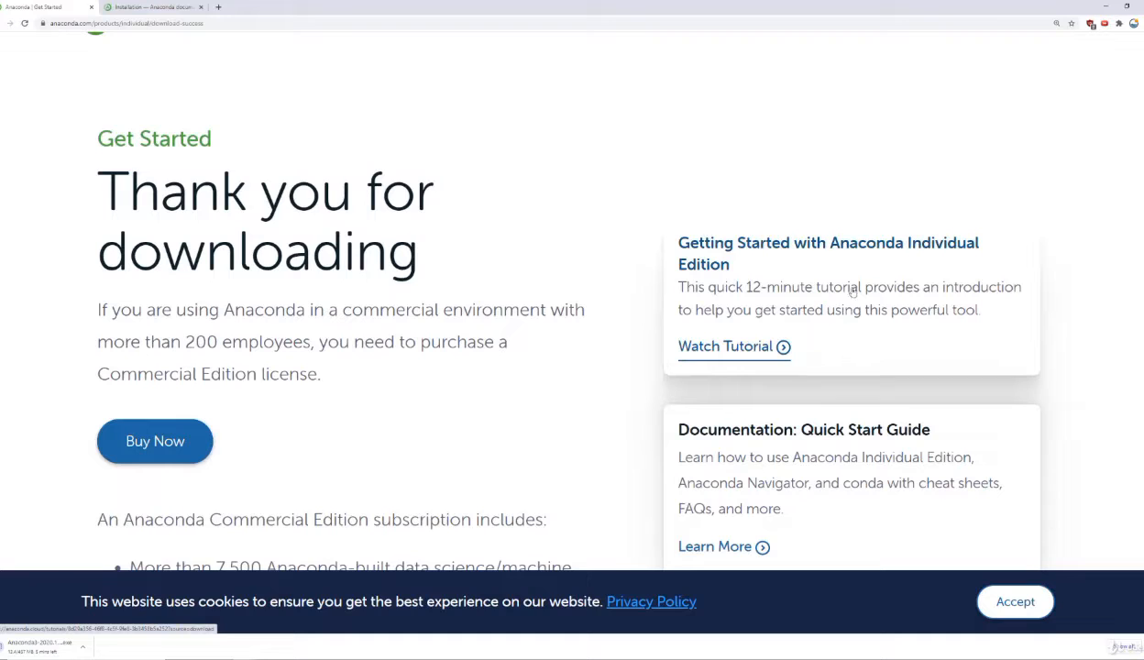
pyautogui.scroll(-3, 779, 261)
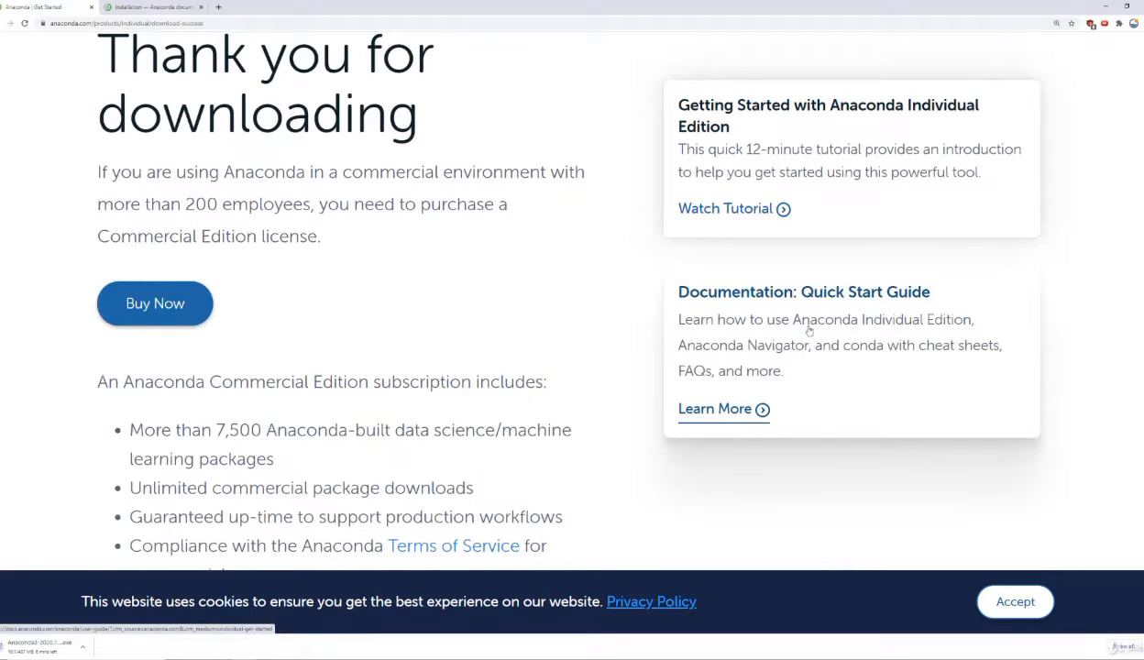
pyautogui.click(728, 415)
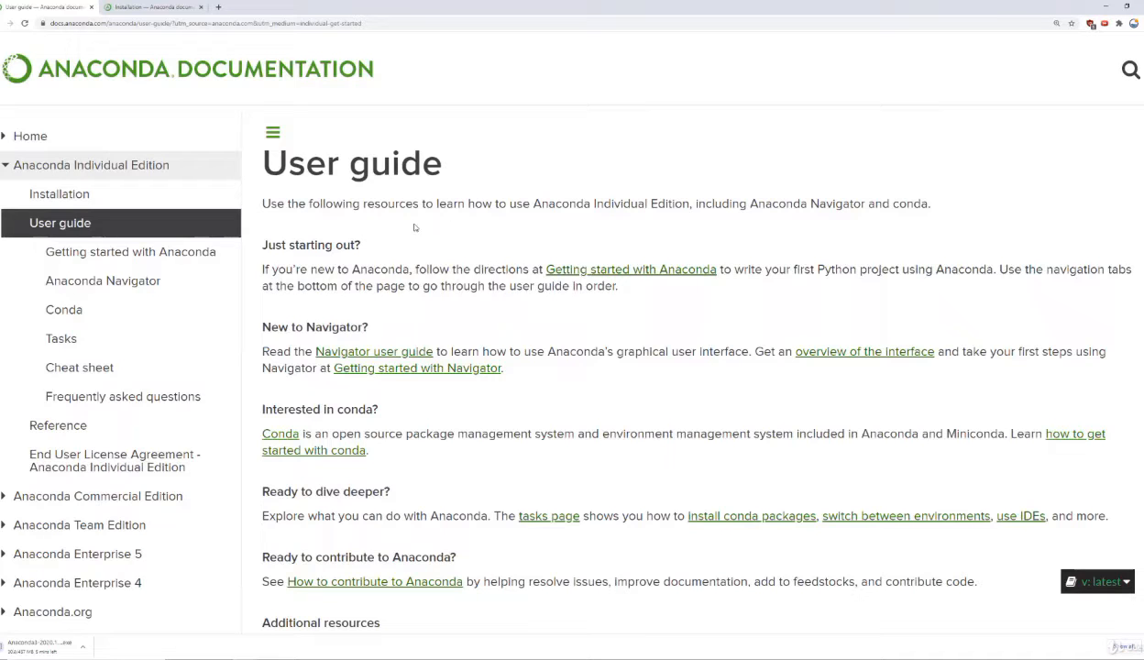
pyautogui.click(77, 196)
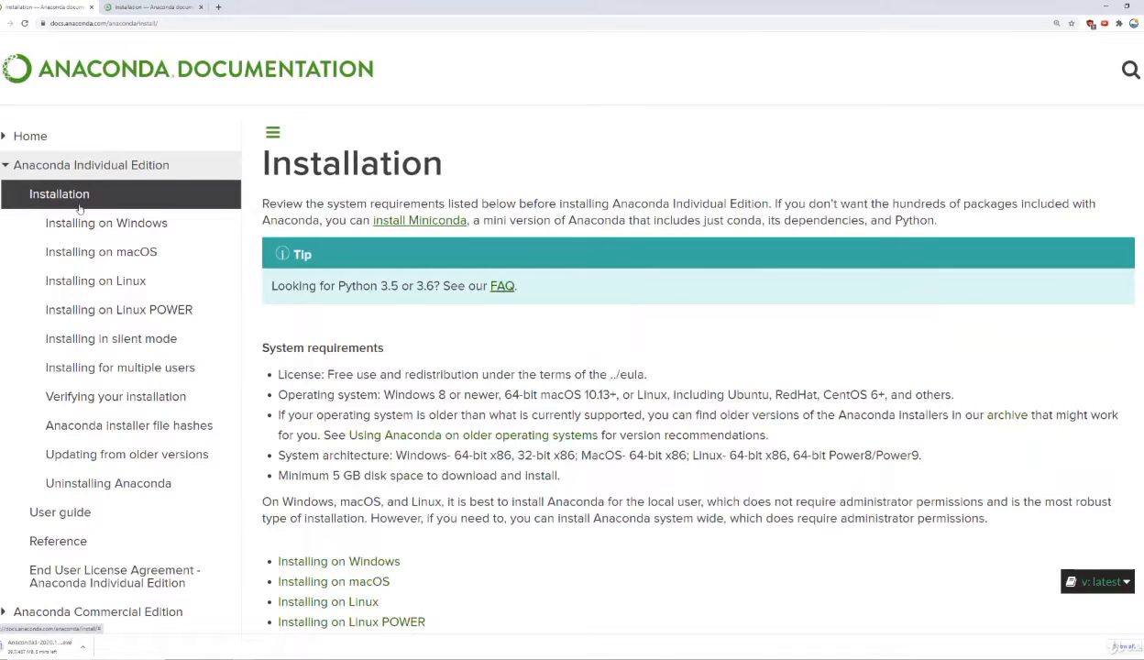
# Step: View the installation instructions for Windows, macOS and Linux in turn, and go back to the Windows page
pyautogui.click(88, 223)
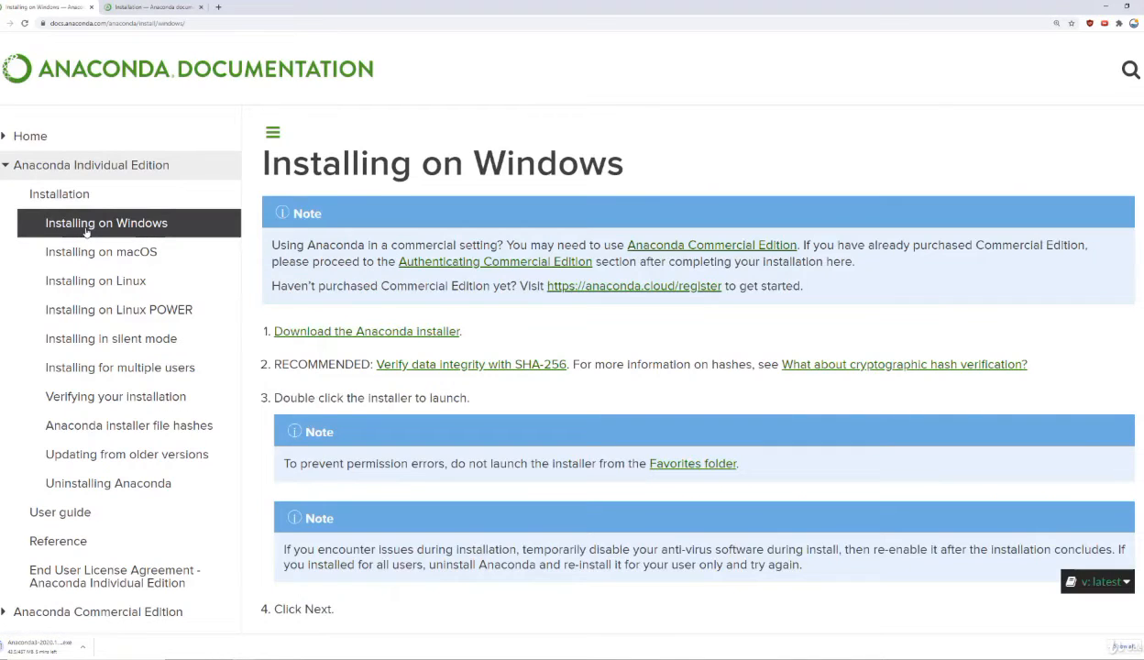
pyautogui.click(89, 249)
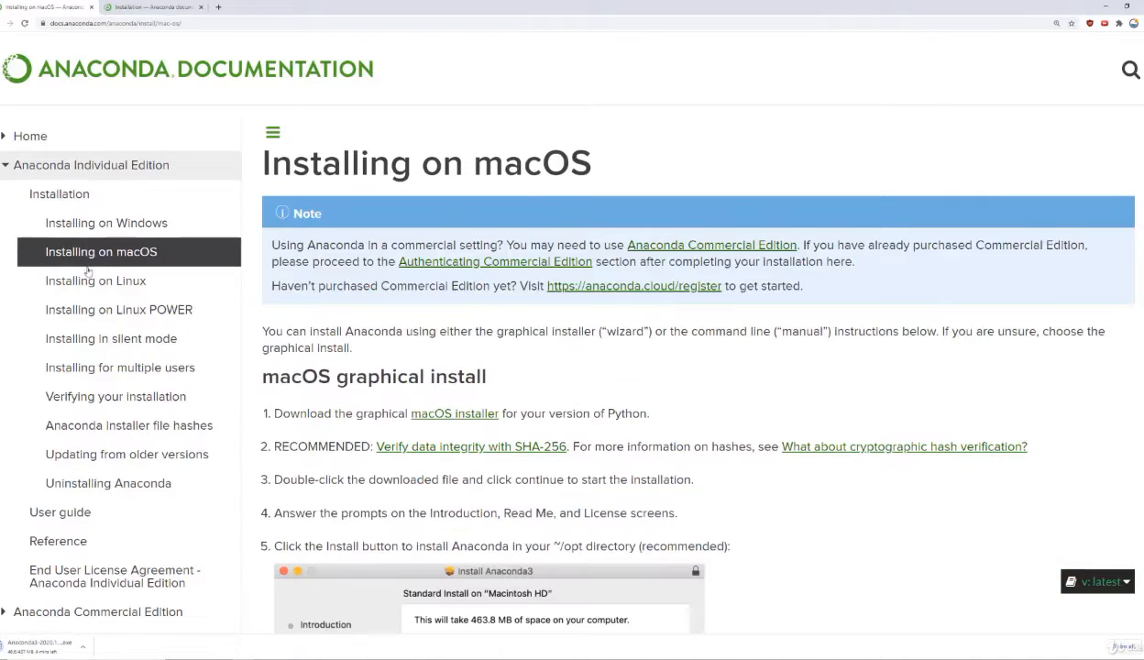
pyautogui.click(89, 281)
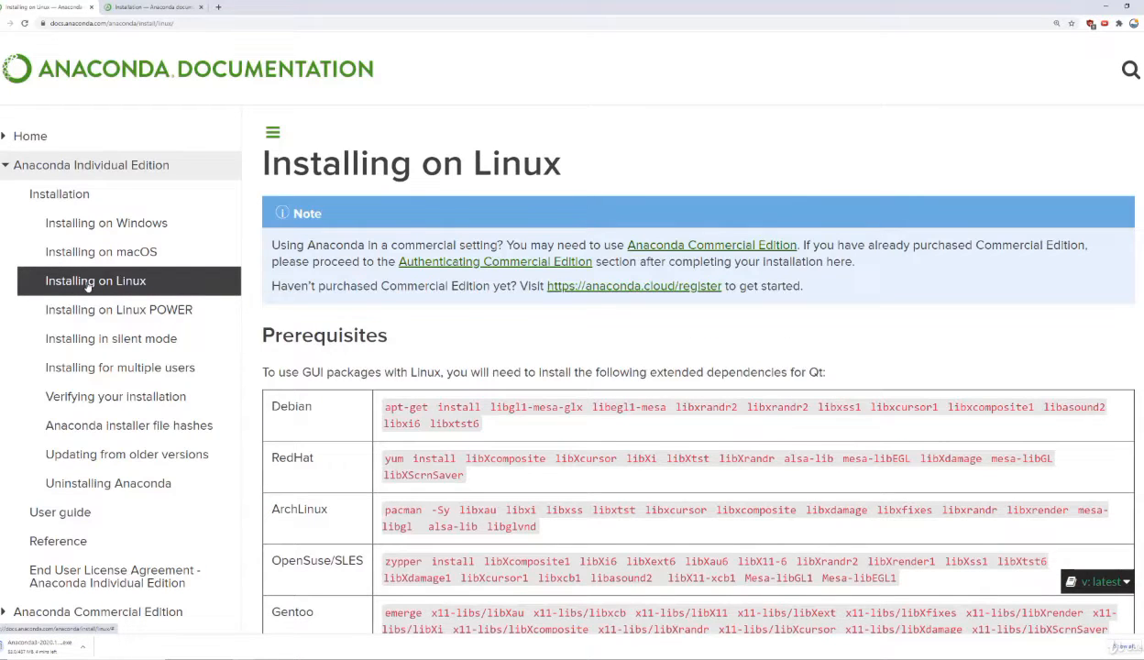
pyautogui.click(116, 222)
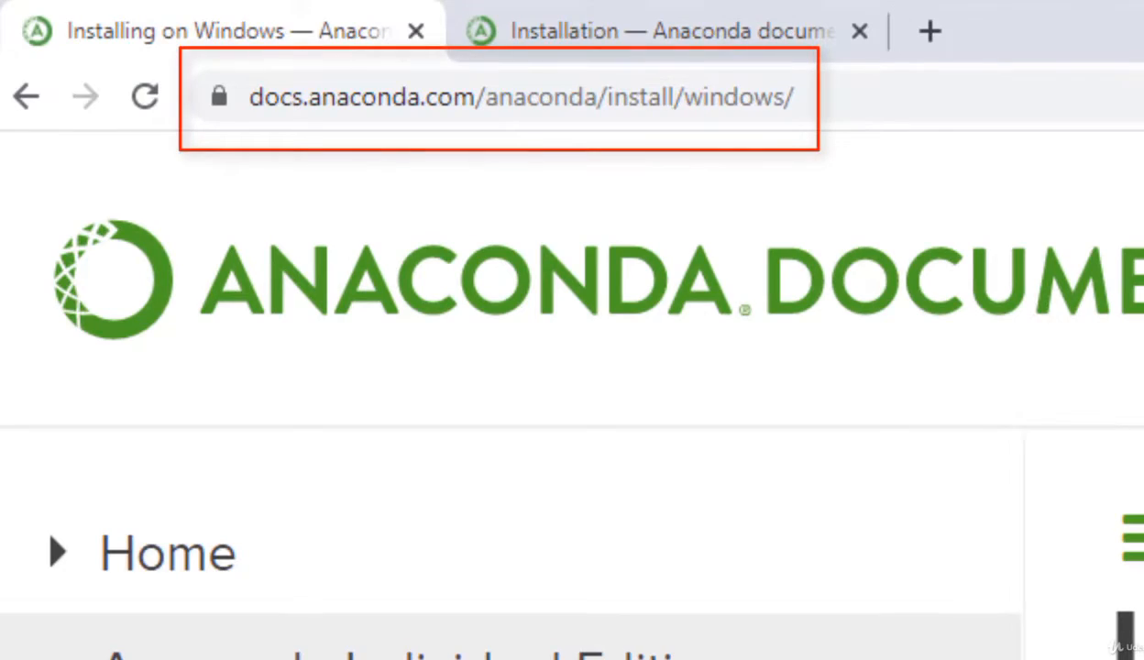
# Step: Return to the Installation overview, review the system requirements and open Installing on Windows from the list of guides
pyautogui.click(227, 403)
pyautogui.scroll(-2, 445, 391)
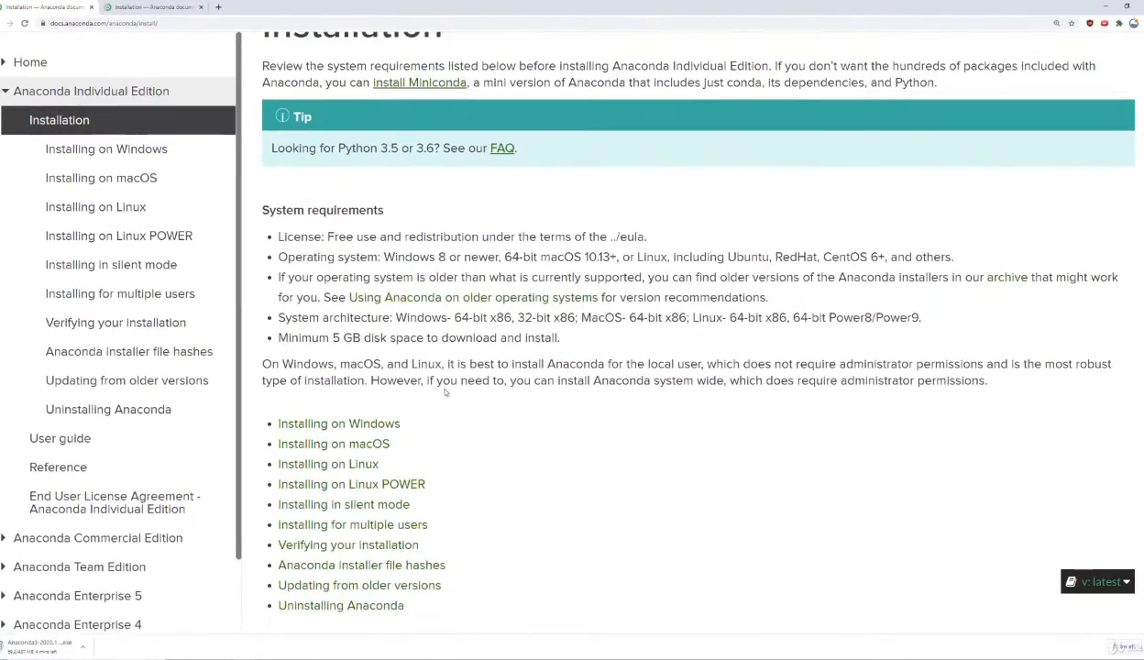
pyautogui.scroll(-1, 440, 385)
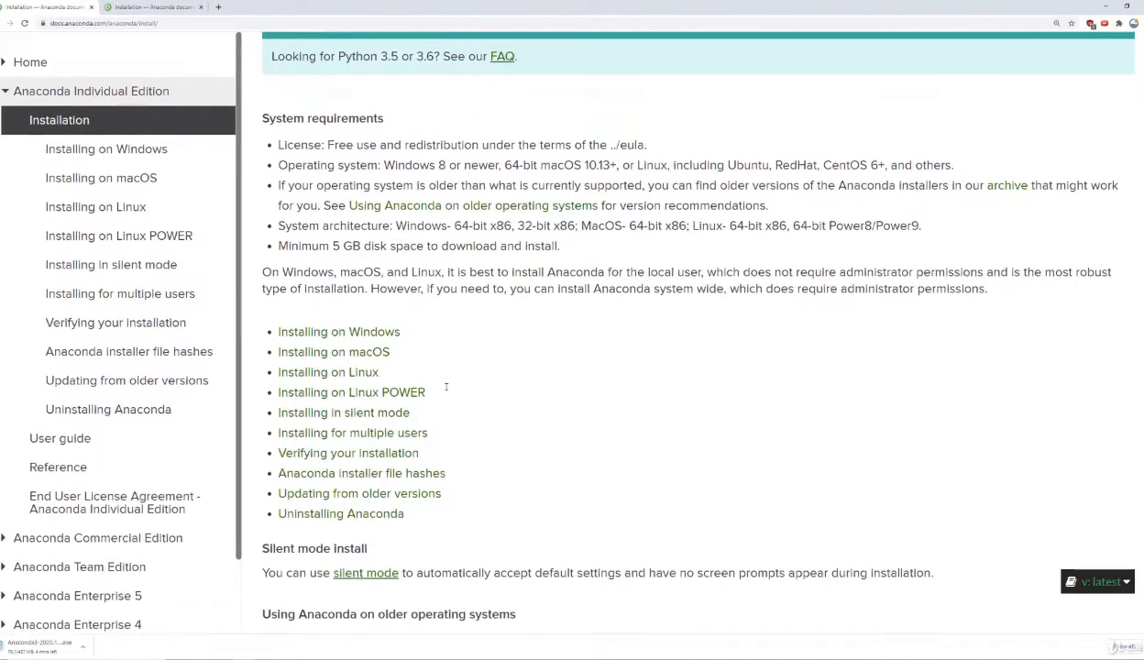
pyautogui.click(384, 335)
pyautogui.scroll(-1, 640, 289)
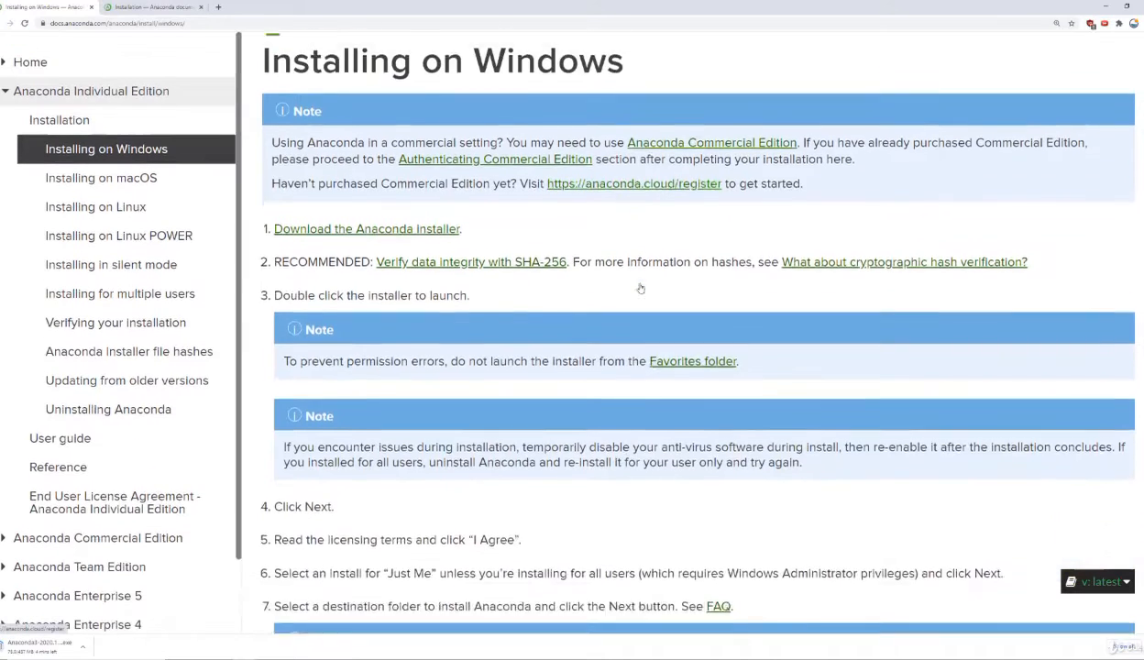
# Step: Read through the numbered installer steps on the Installing on Windows page, including the licence and installation type instructions
pyautogui.scroll(-3, 640, 288)
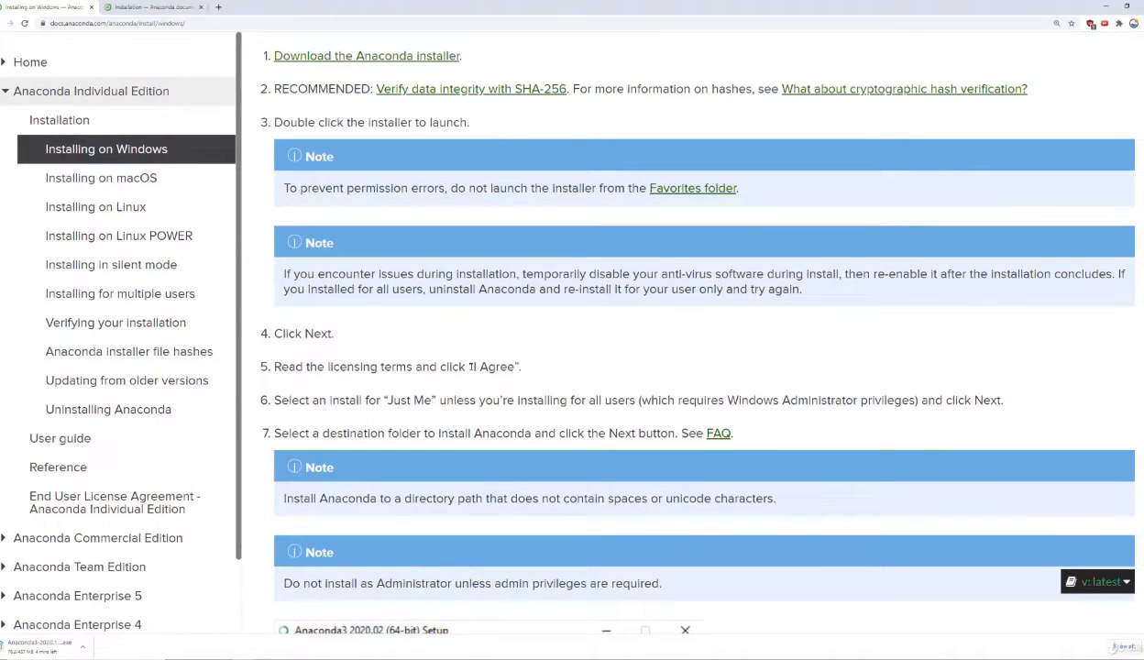
pyautogui.moveTo(387, 372); pyautogui.dragTo(460, 367)
pyautogui.click(460, 368)
pyautogui.scroll(3, 514, 368)
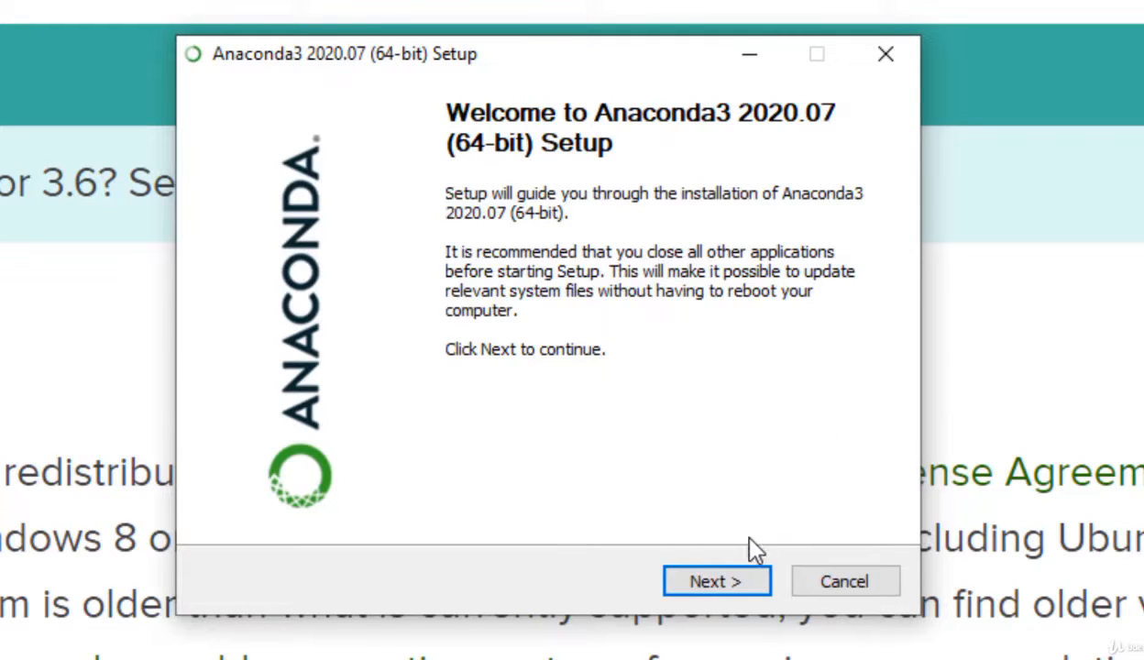
# Step: Accept the licence agreement in Anaconda3 Setup, choose the Just Me installation type and keep the default destination folder
pyautogui.click(728, 583)
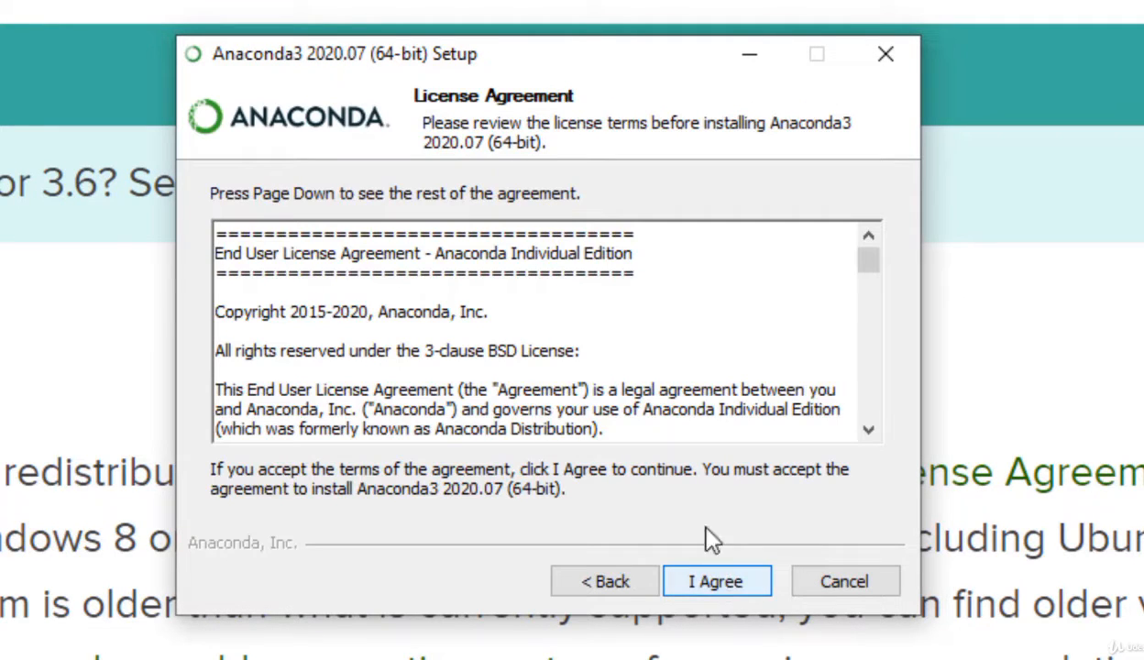
pyautogui.click(690, 579)
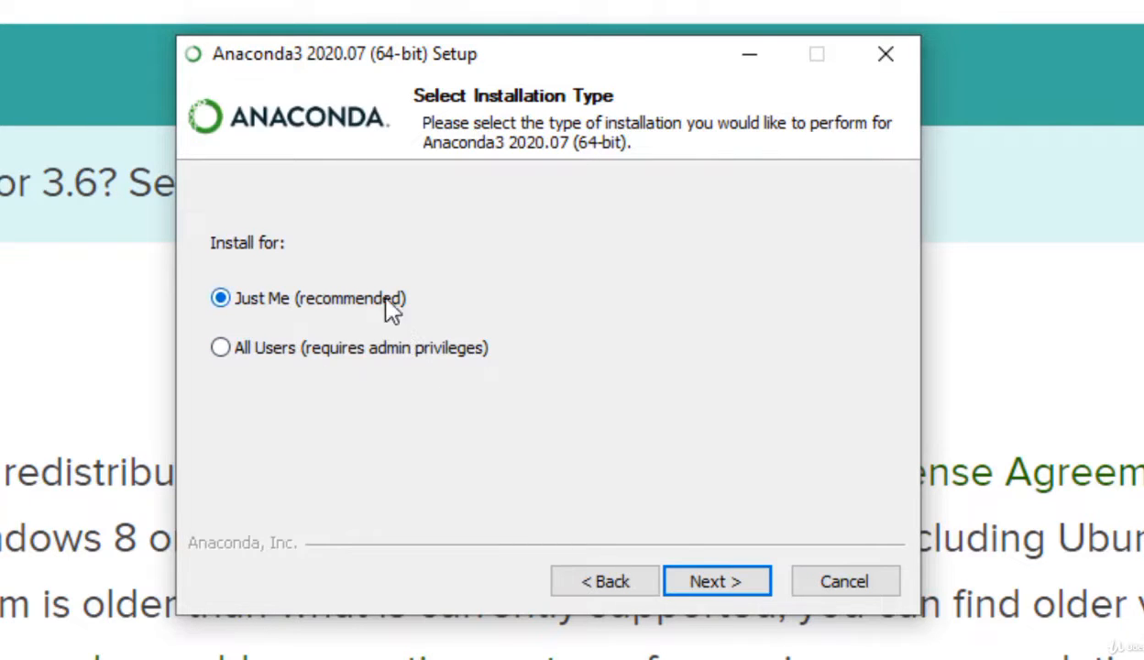
pyautogui.click(704, 583)
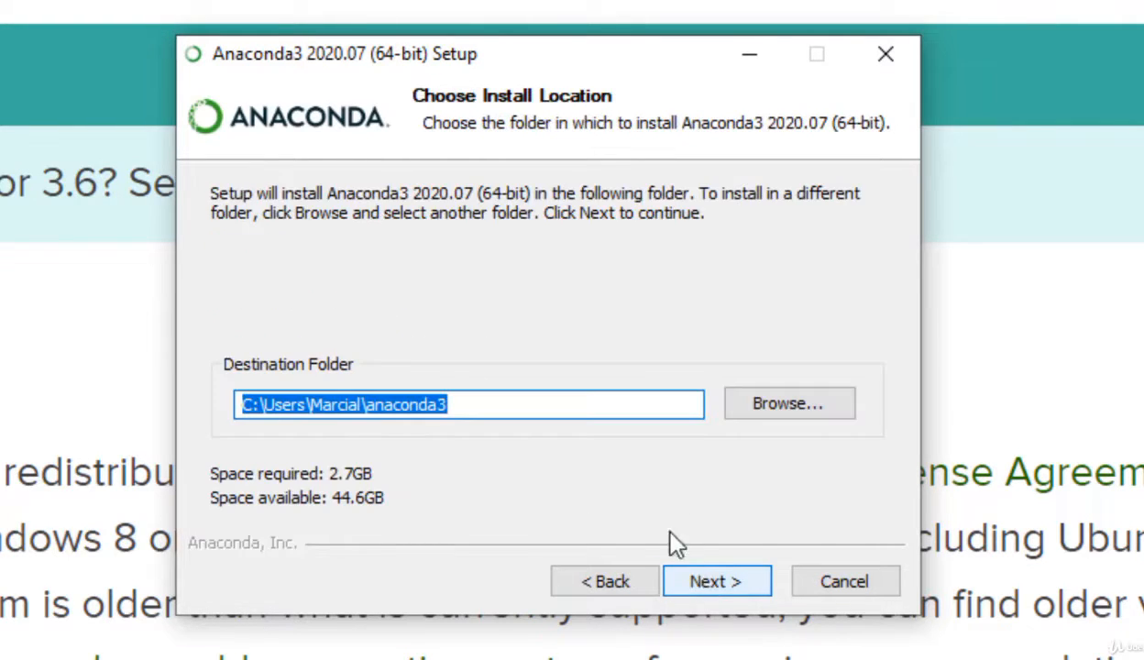
pyautogui.click(532, 404)
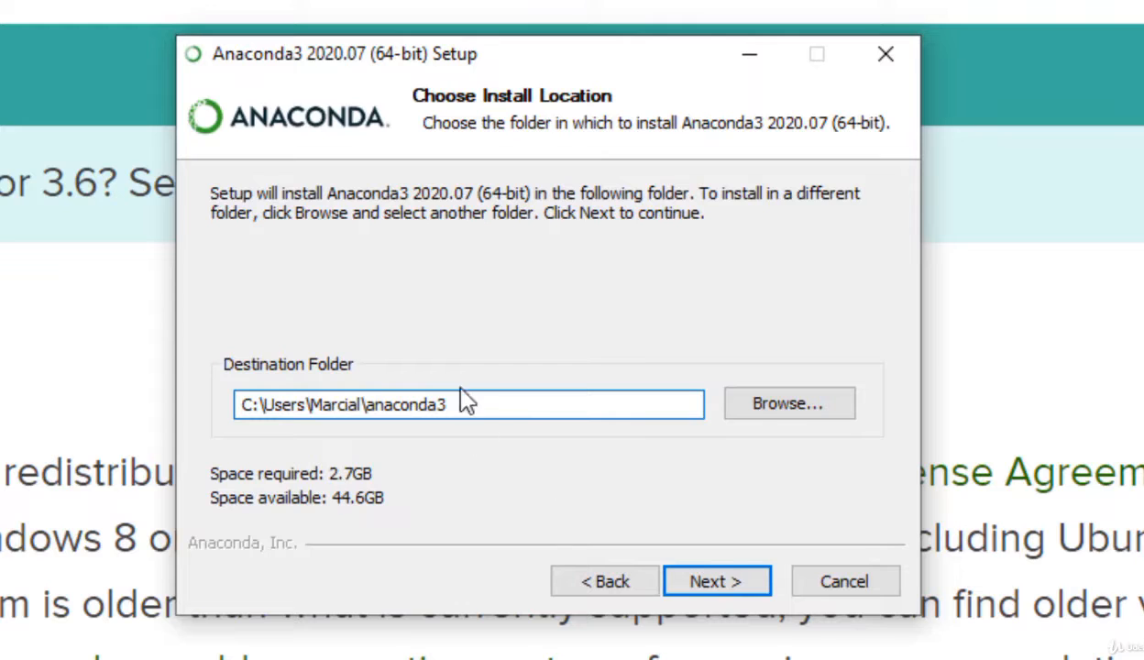
pyautogui.click(712, 587)
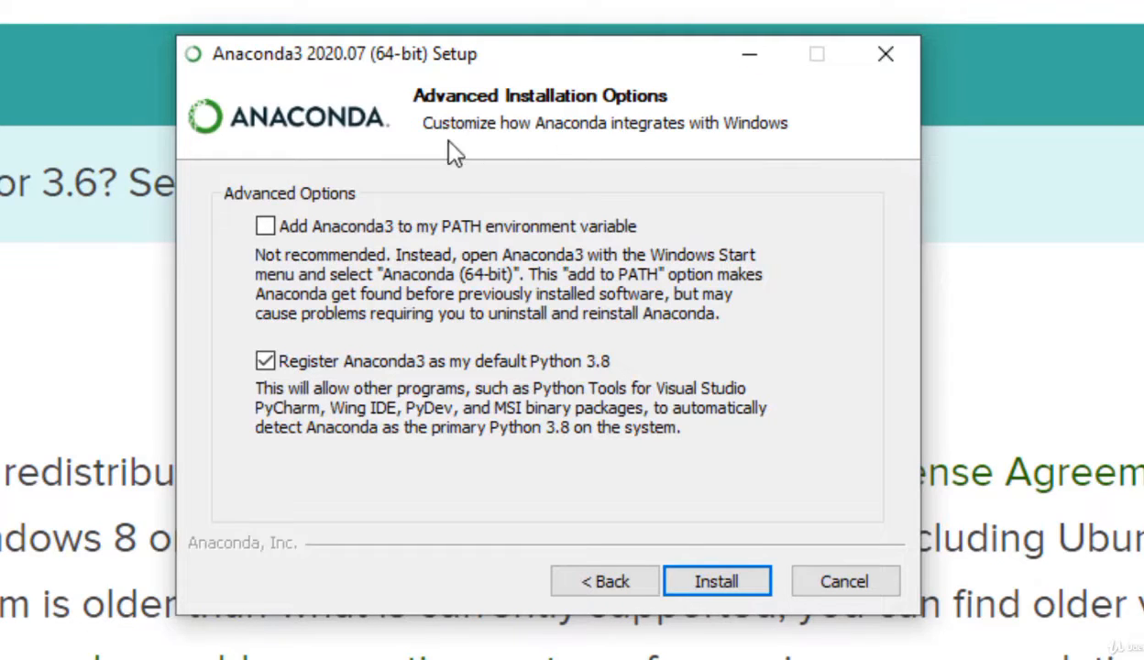
# Step: Enable adding Anaconda3 to the PATH environment variable, run the installation and continue to the final setup page
pyautogui.click(265, 226)
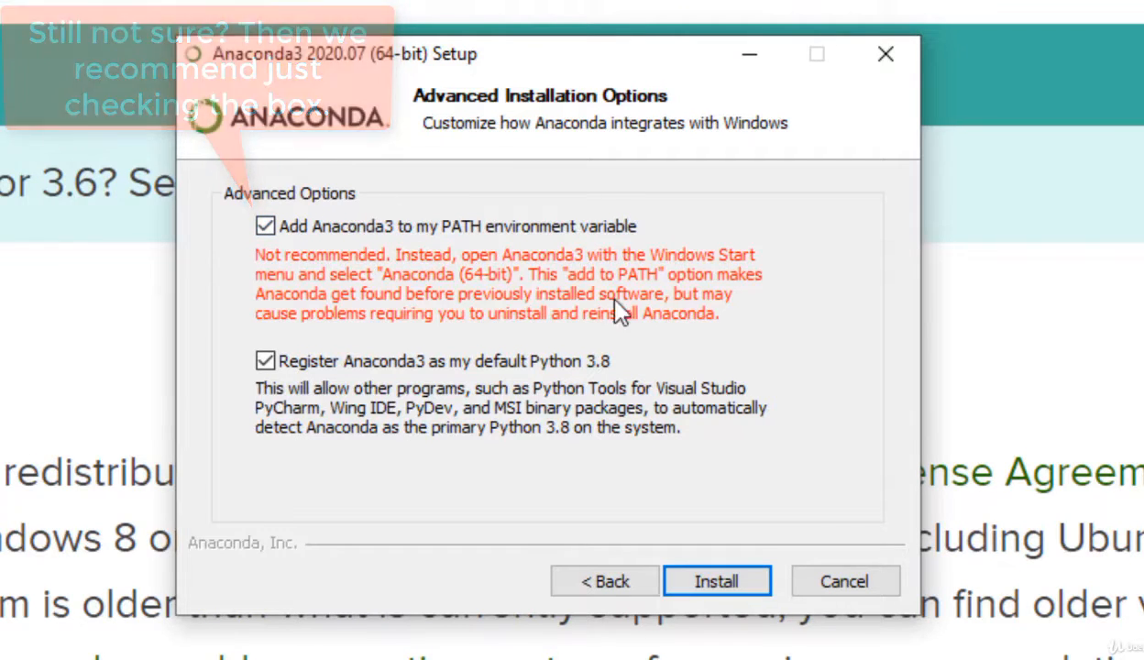
pyautogui.click(718, 581)
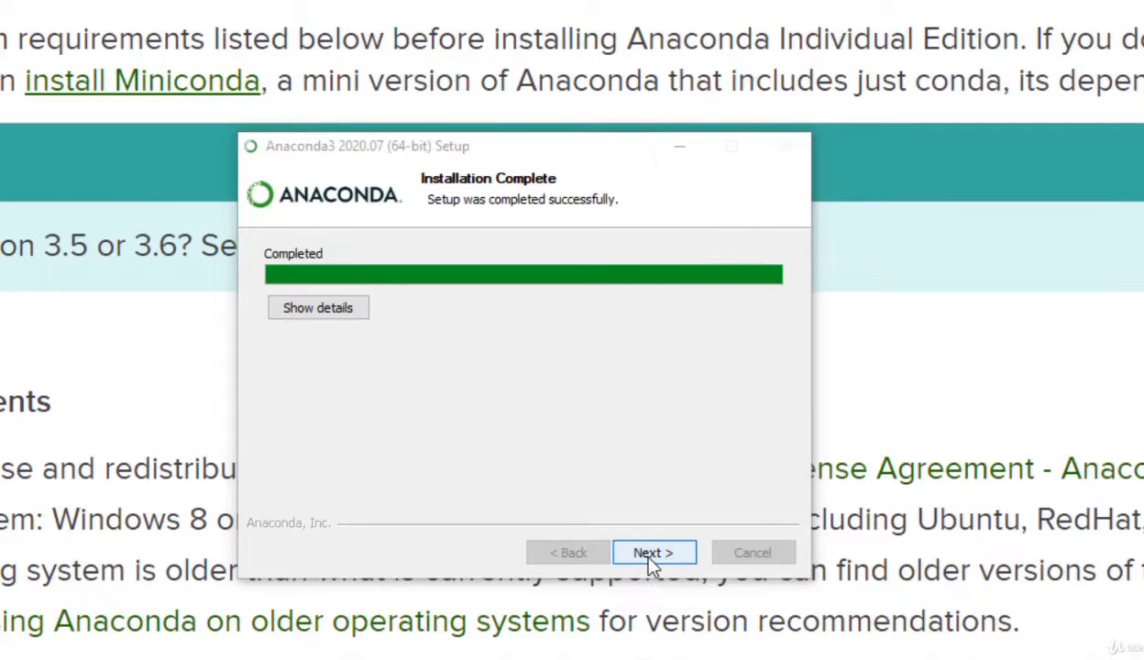
pyautogui.click(647, 553)
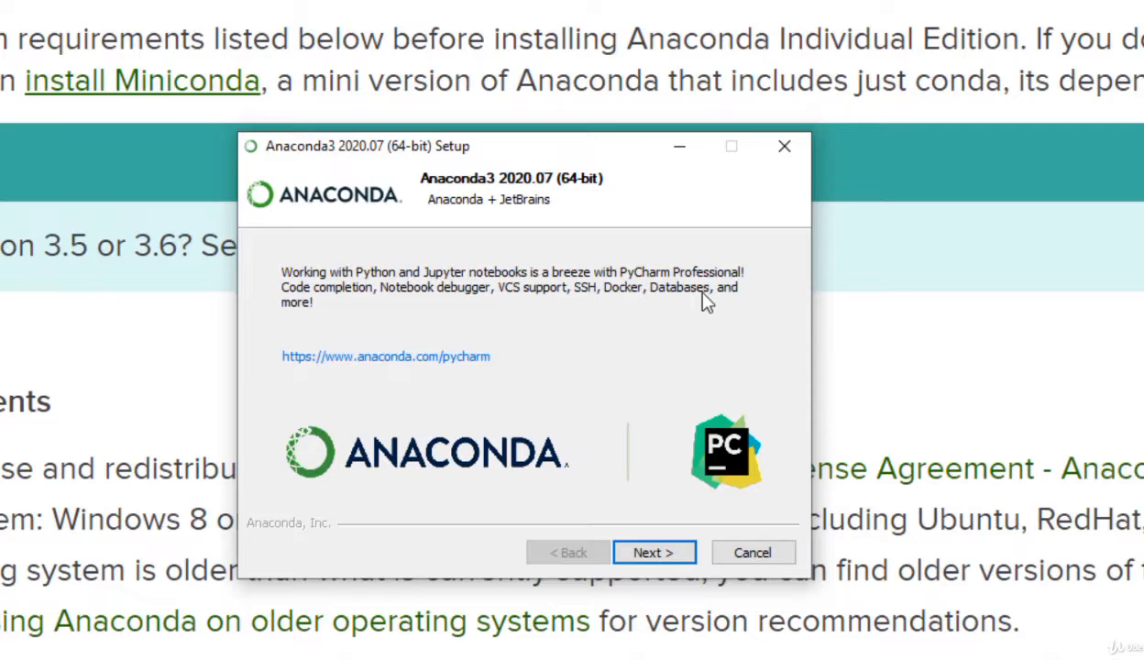
pyautogui.click(655, 555)
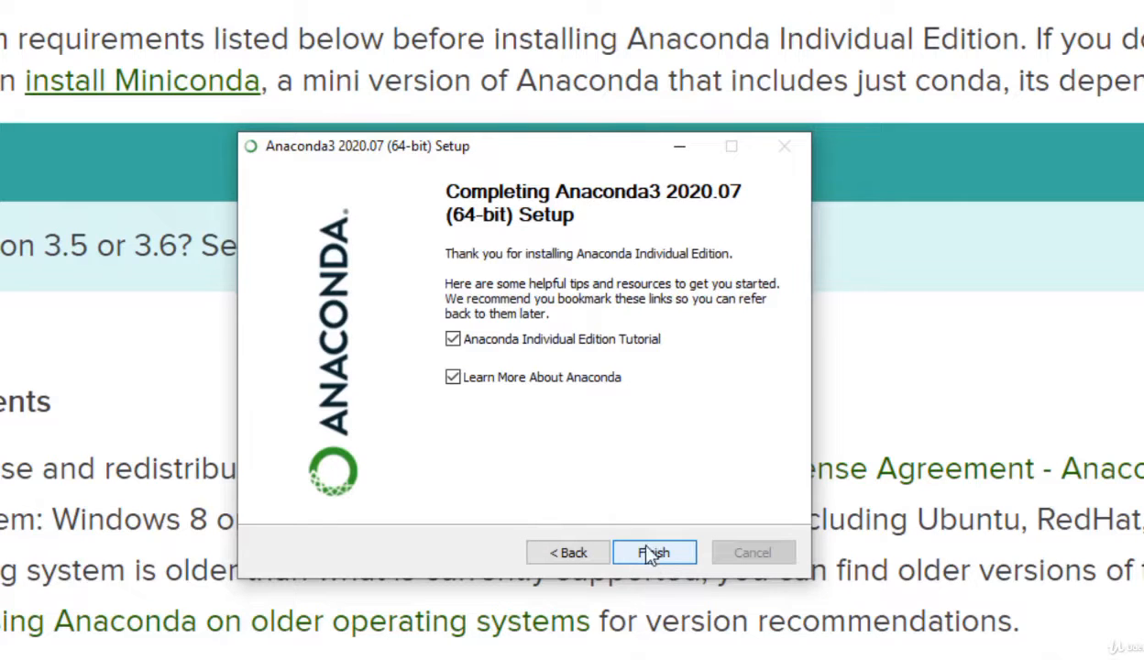
# Step: Finish the setup with Anaconda Individual Edition Tutorial and Learn More About Anaconda both deselected
pyautogui.click(502, 347)
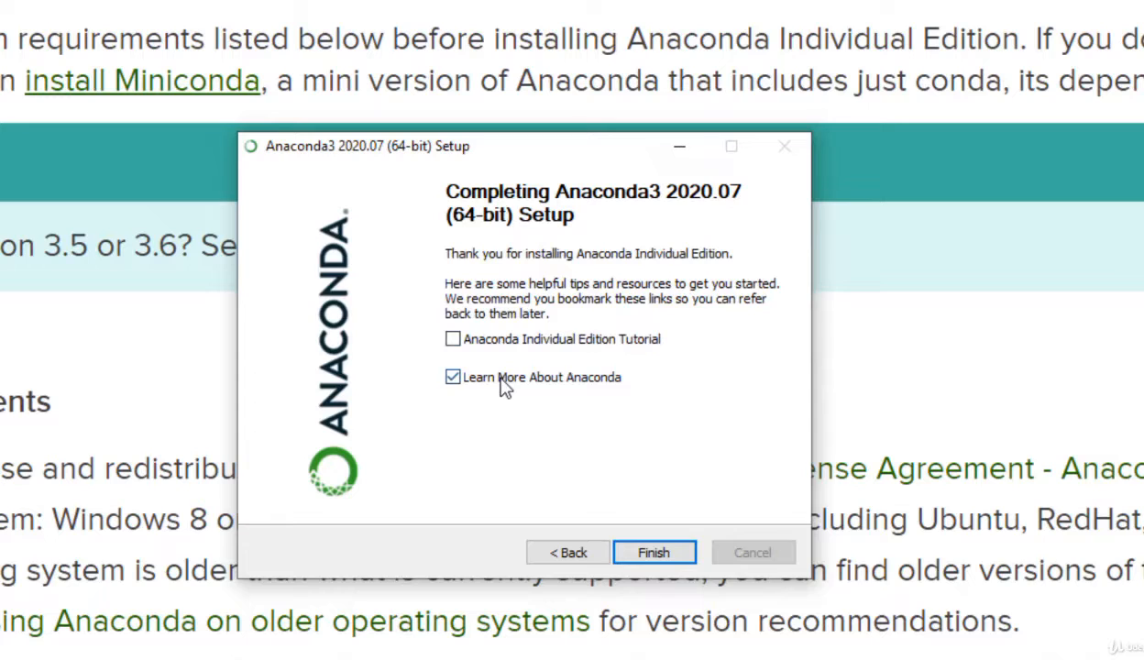
pyautogui.click(503, 385)
pyautogui.click(641, 556)
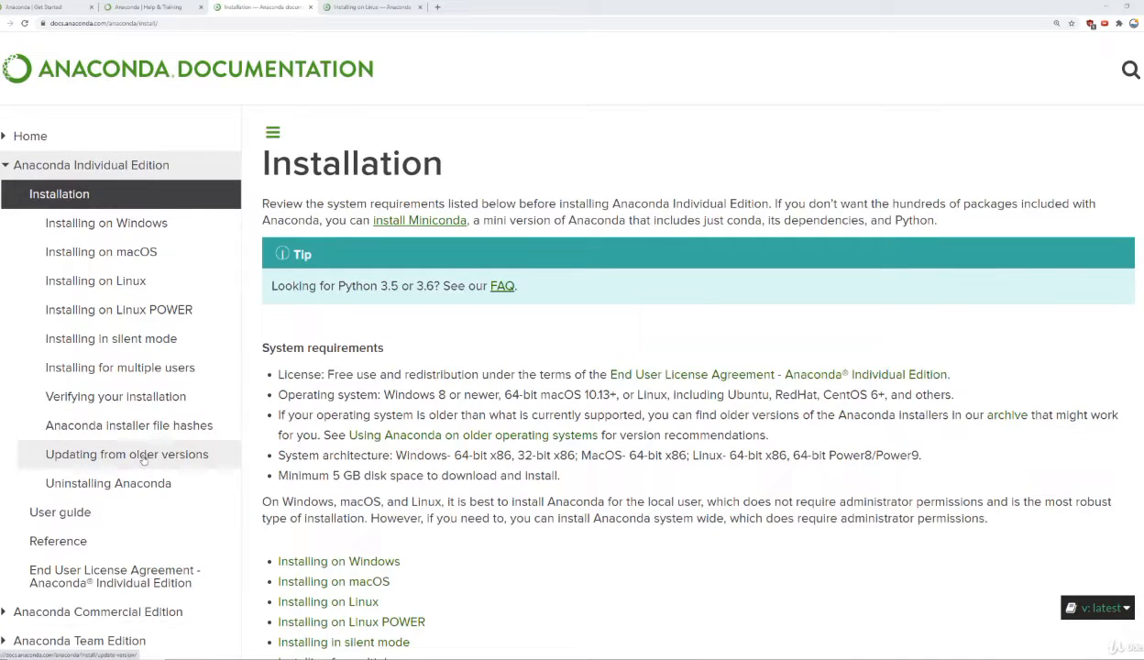
# Step: Search Windows for "anaconda navigator", launch Anaconda Navigator (anaconda_new) and dismiss its welcome dialog with the option to help improve Anaconda deselected
pyautogui.moveTo(30, 657)
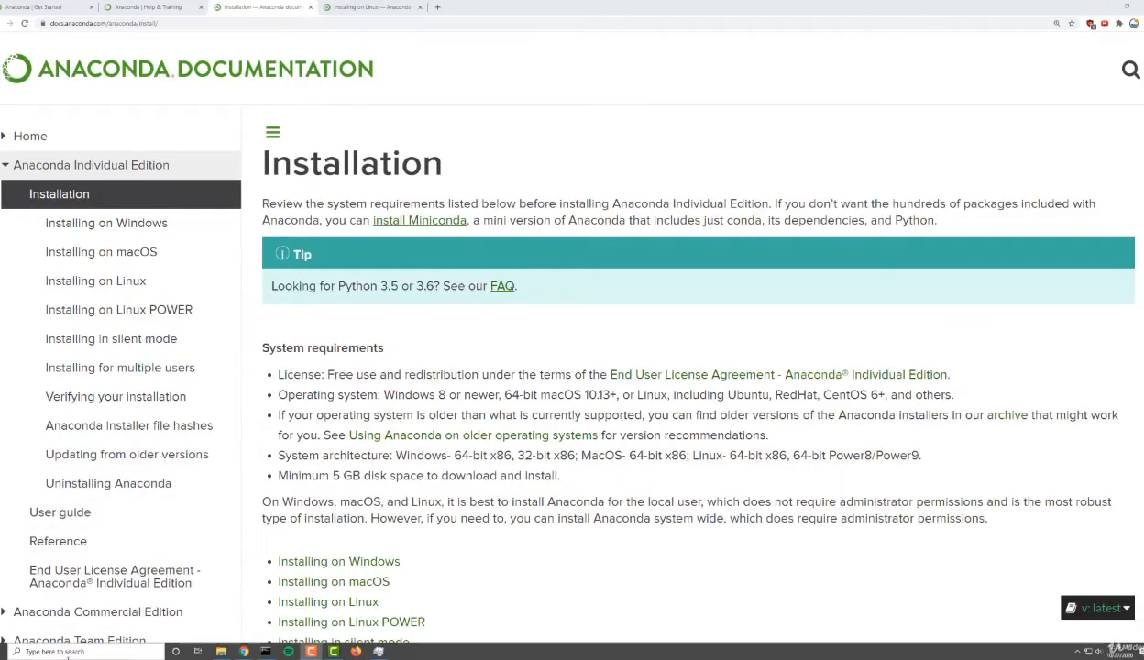
pyautogui.click(65, 651)
pyautogui.write('ana')
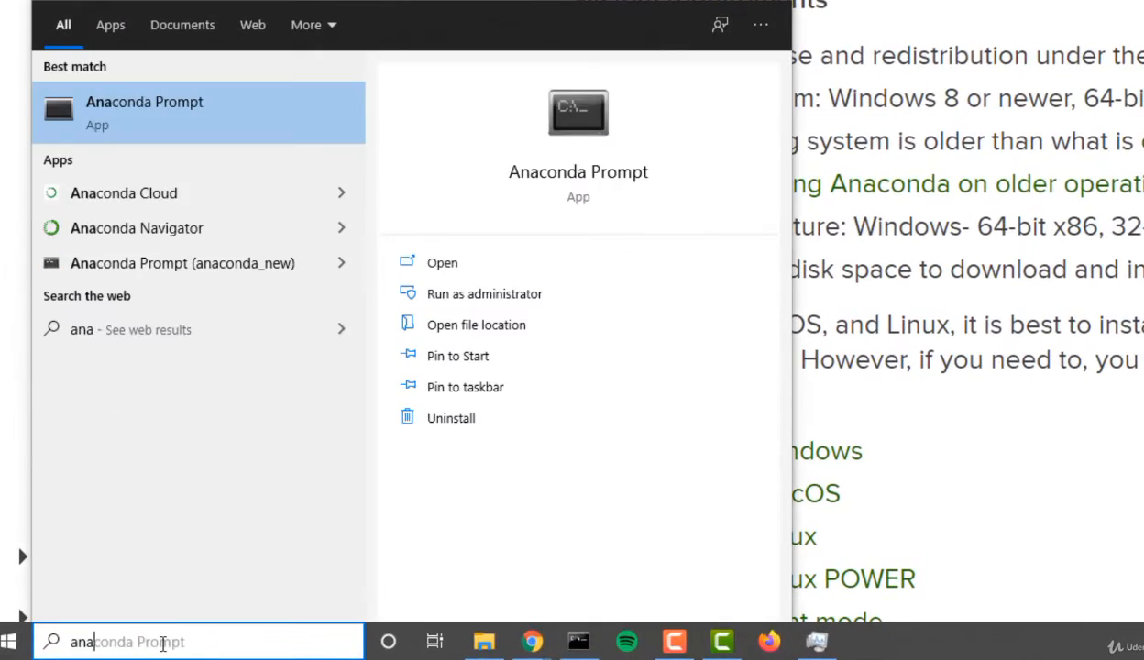
pyautogui.write('conda n')
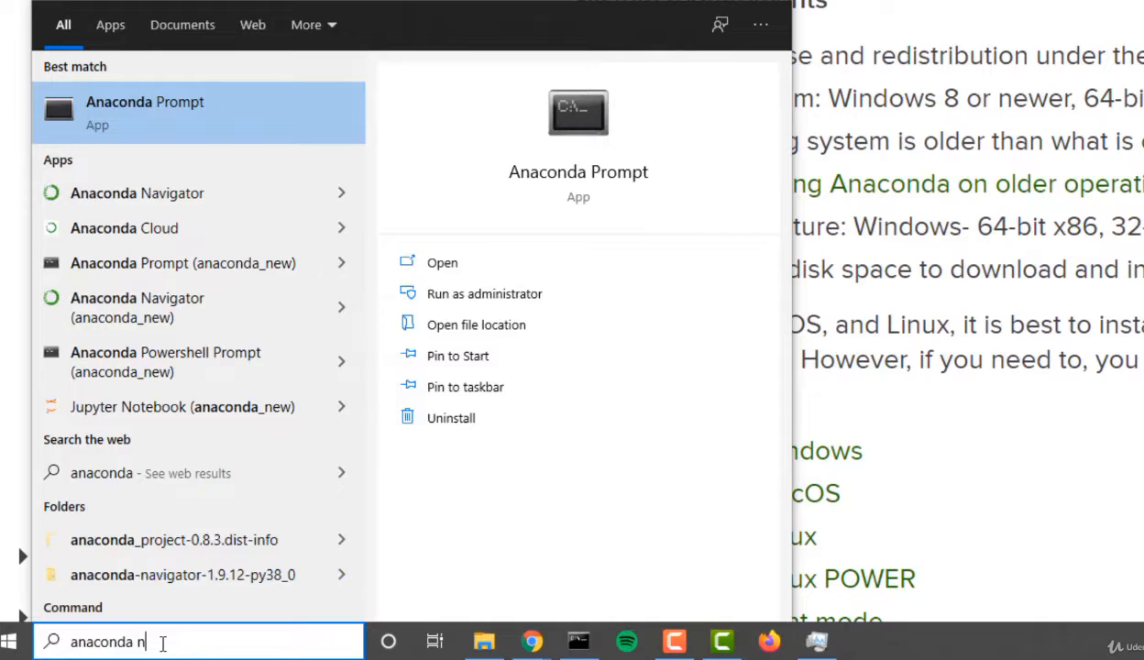
pyautogui.write('avigator')
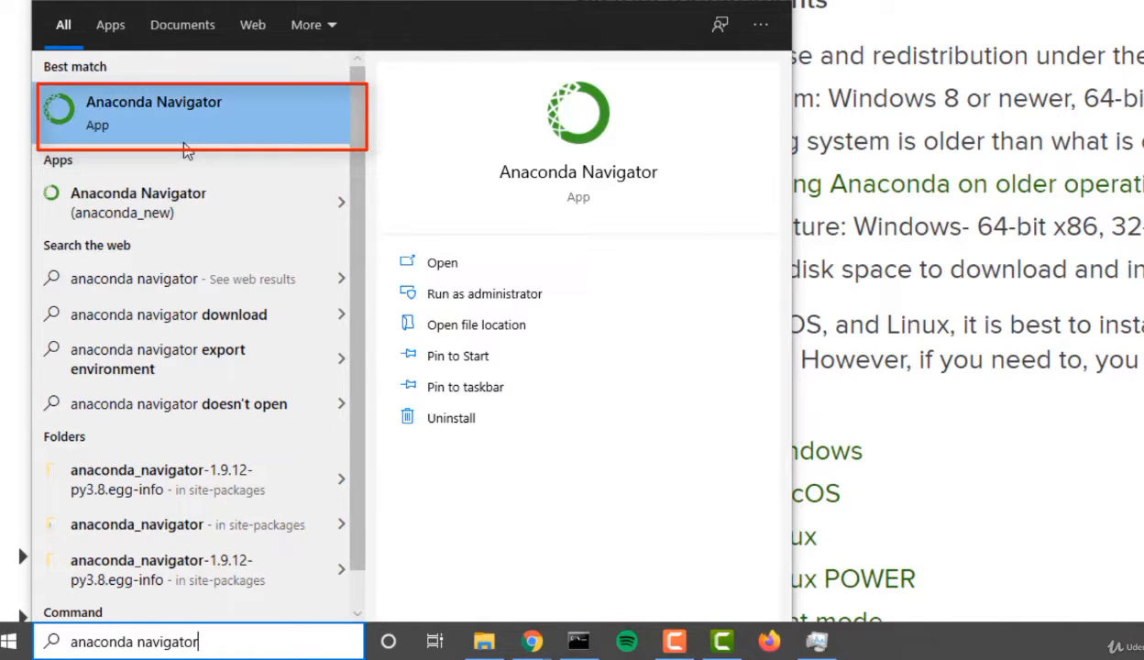
pyautogui.click(167, 202)
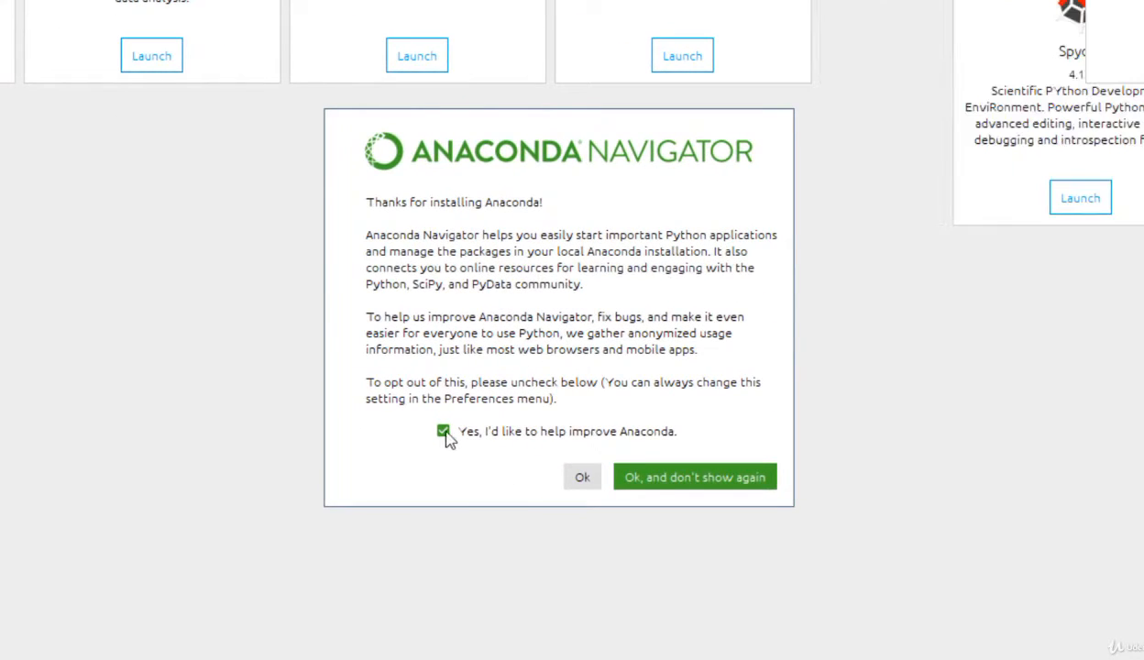
pyautogui.click(443, 431)
pyautogui.click(588, 484)
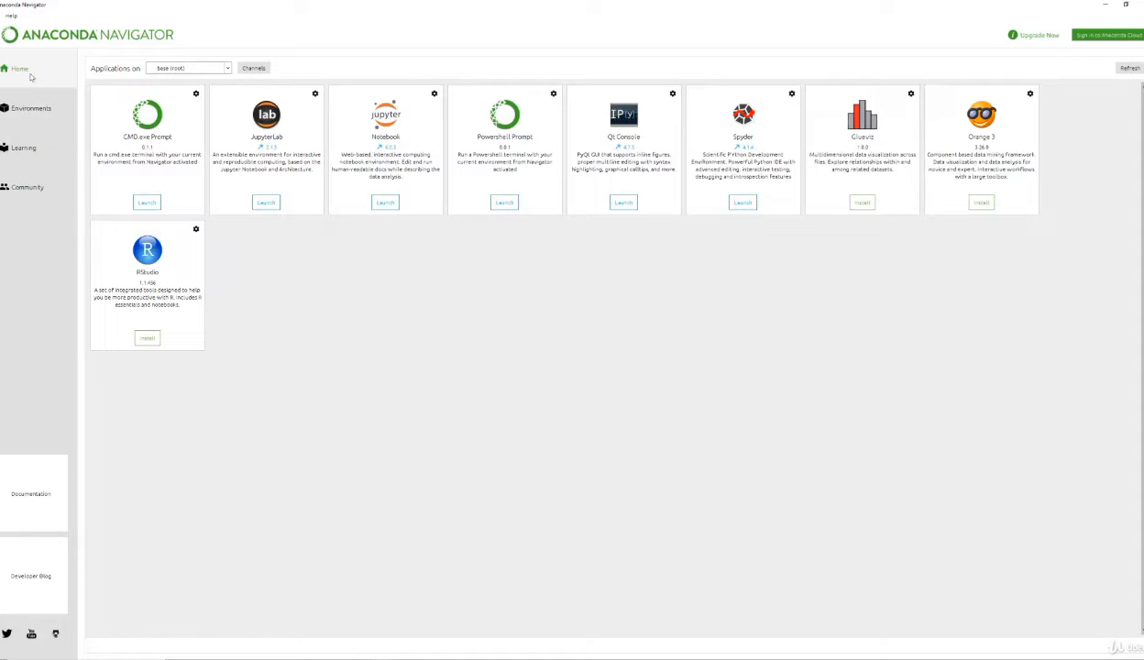
# Step: View Navigator's Environments, Learning and Community pages in turn, and return to Home
pyautogui.click(33, 108)
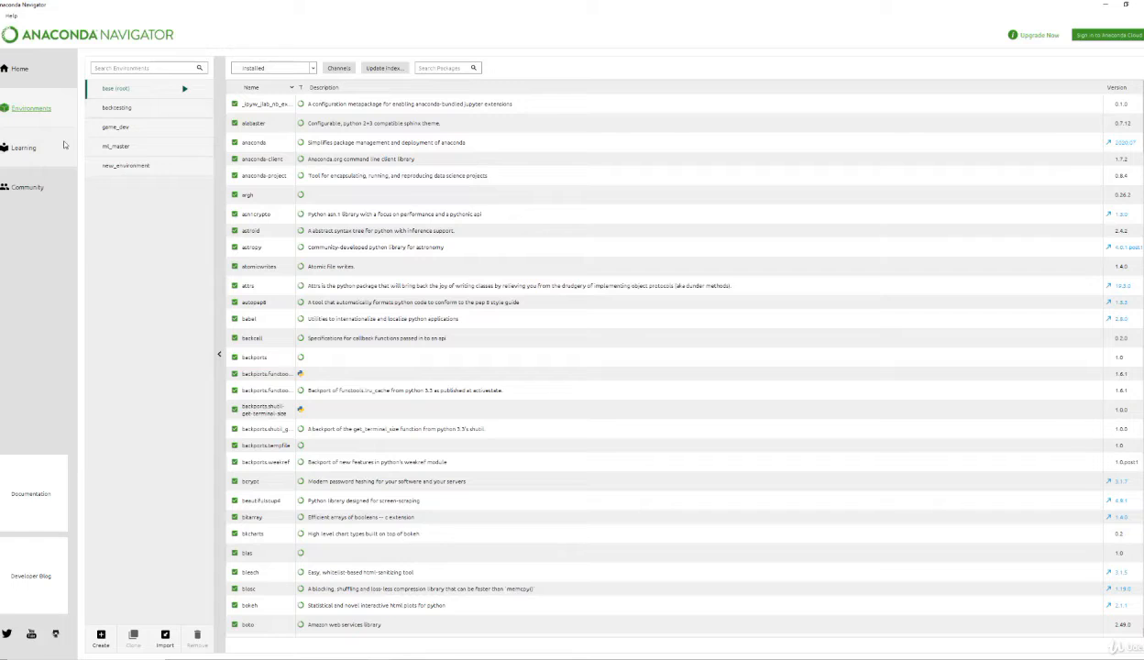
pyautogui.click(24, 146)
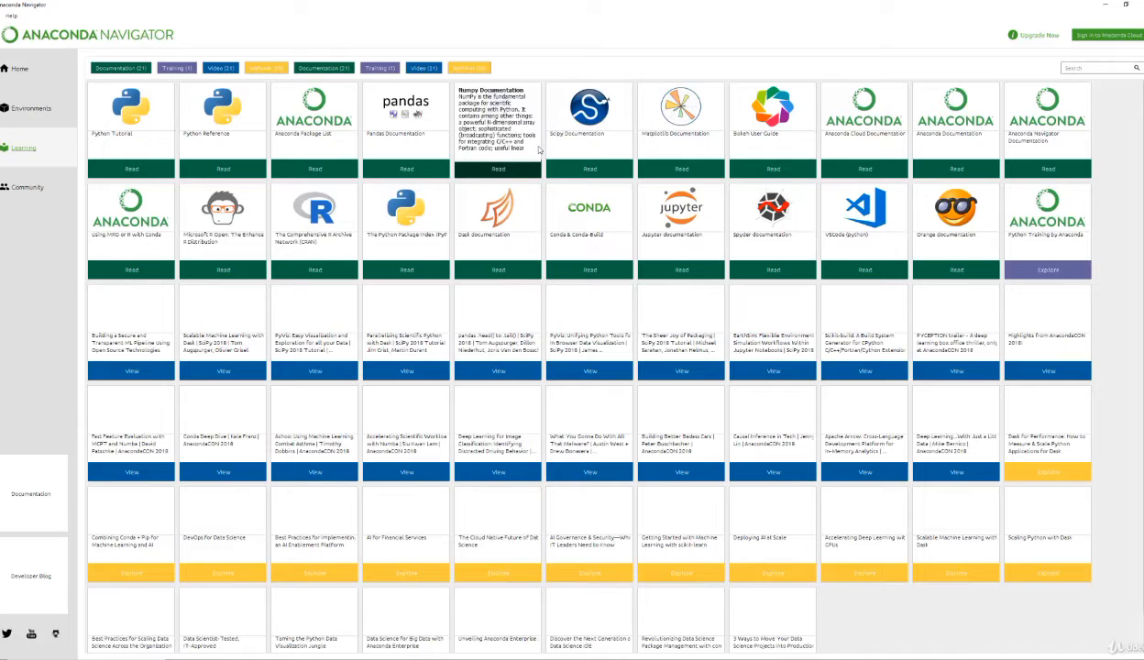
pyautogui.click(28, 187)
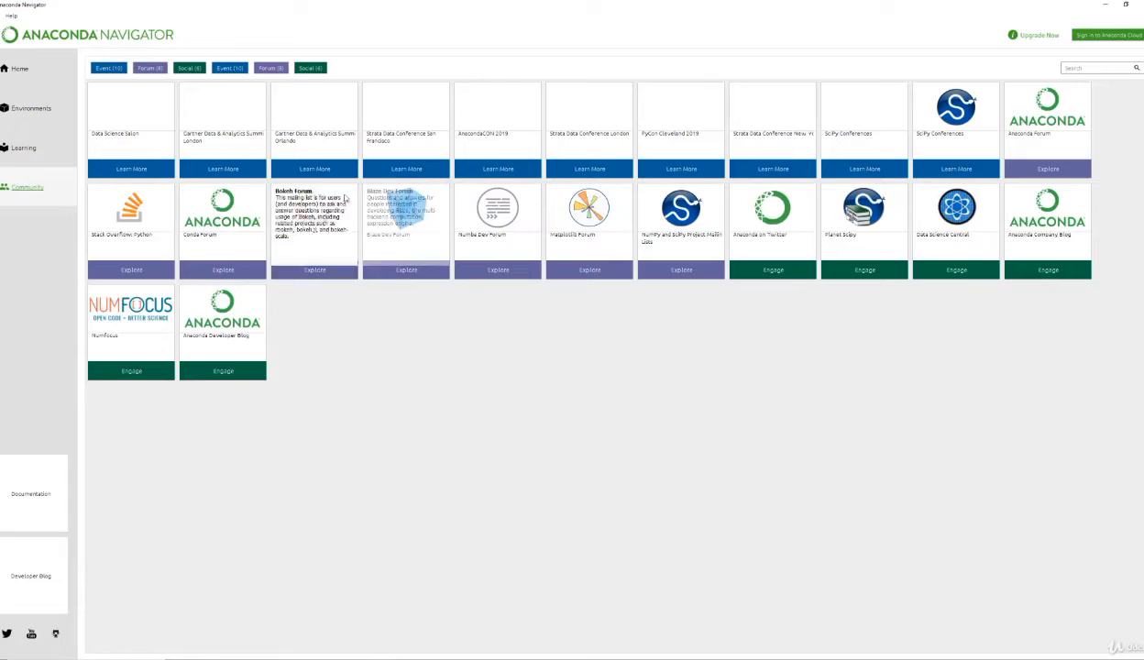
pyautogui.click(19, 69)
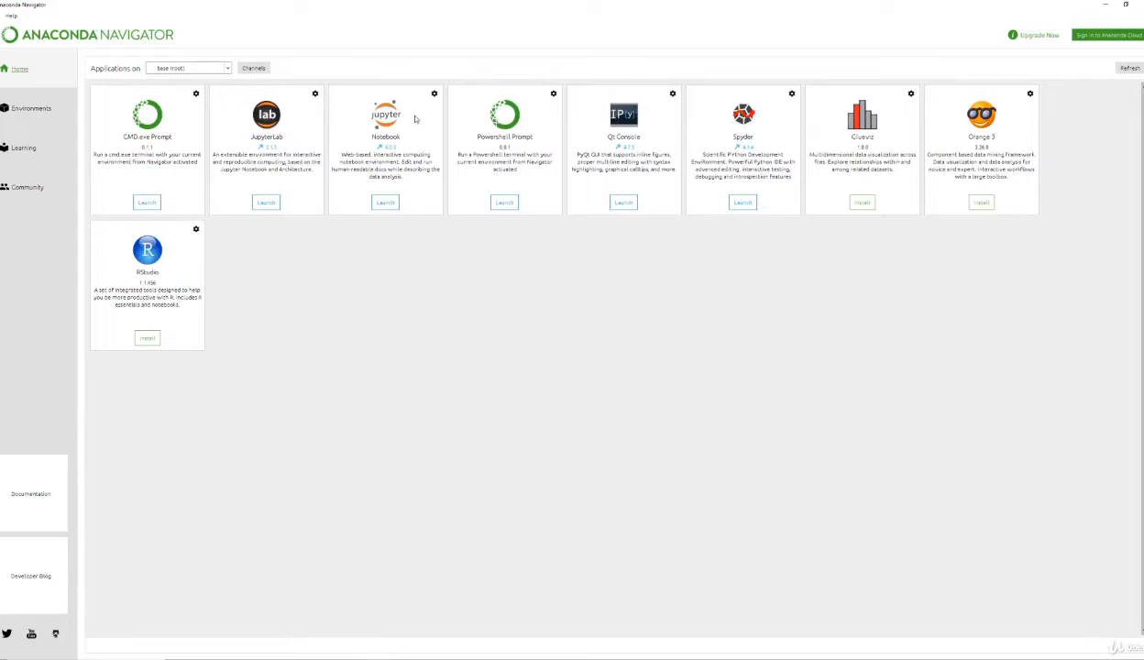
# Step: Launch Jupyter Notebook from Navigator for the base (root) environment
pyautogui.click(390, 205)
pyautogui.moveTo(1143, 0); pyautogui.dragTo(541, 0)
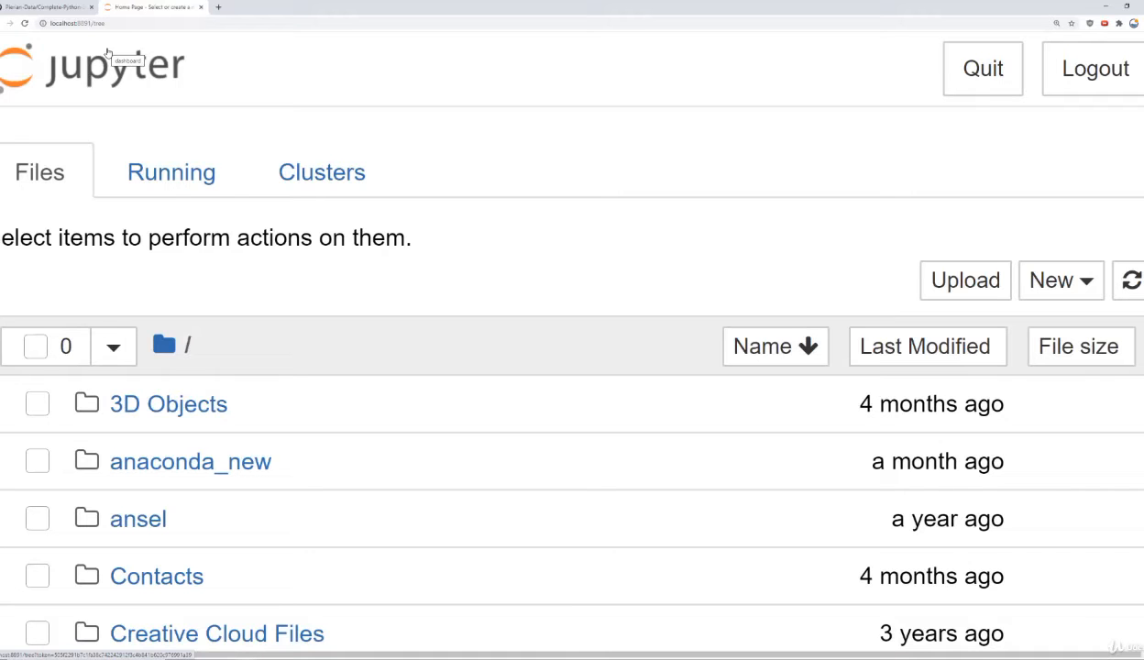
# Step: Open the Desktop folder in Jupyter's file browser to view its contents, and return to the root directory
pyautogui.scroll(-1, 264, 262)
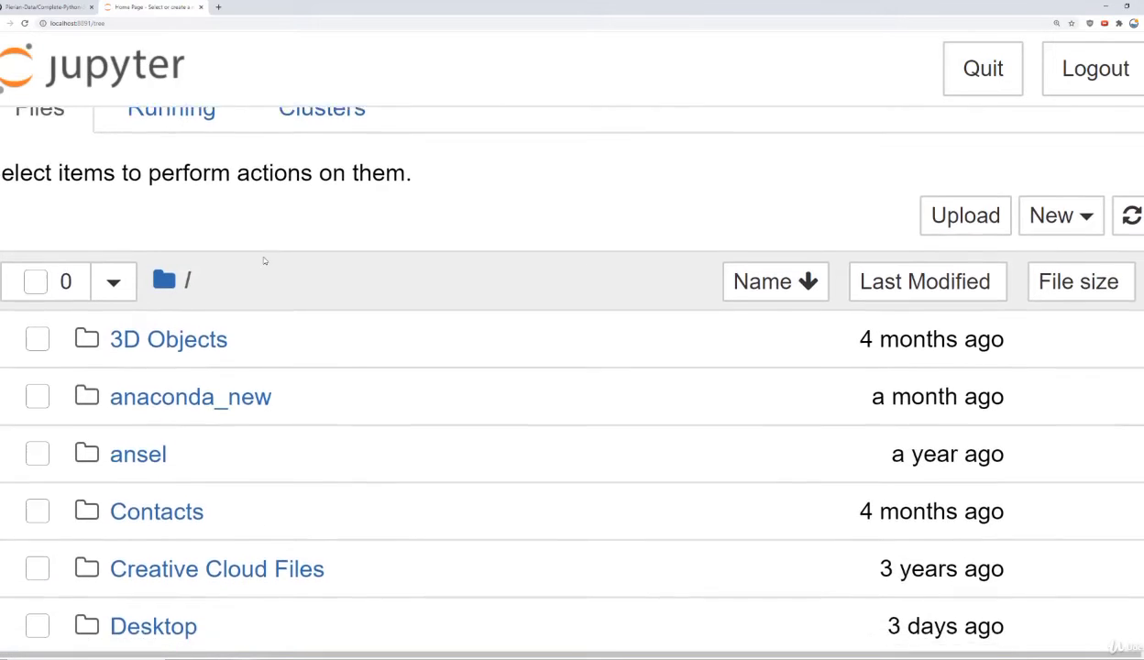
pyautogui.scroll(-2, 264, 261)
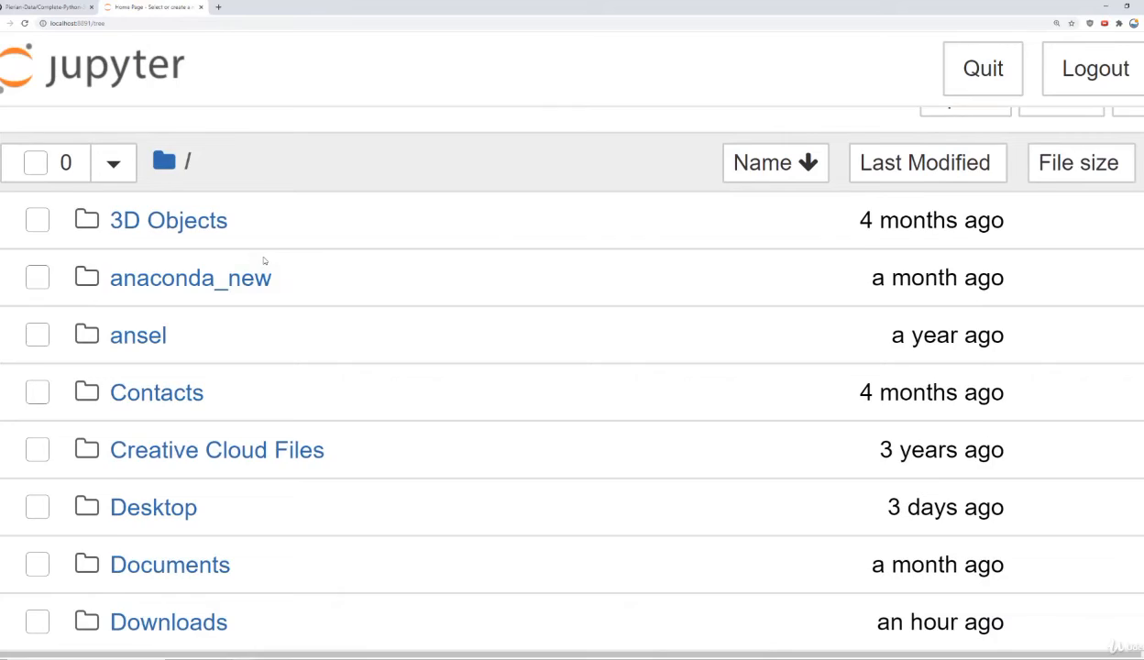
pyautogui.scroll(-4, 264, 261)
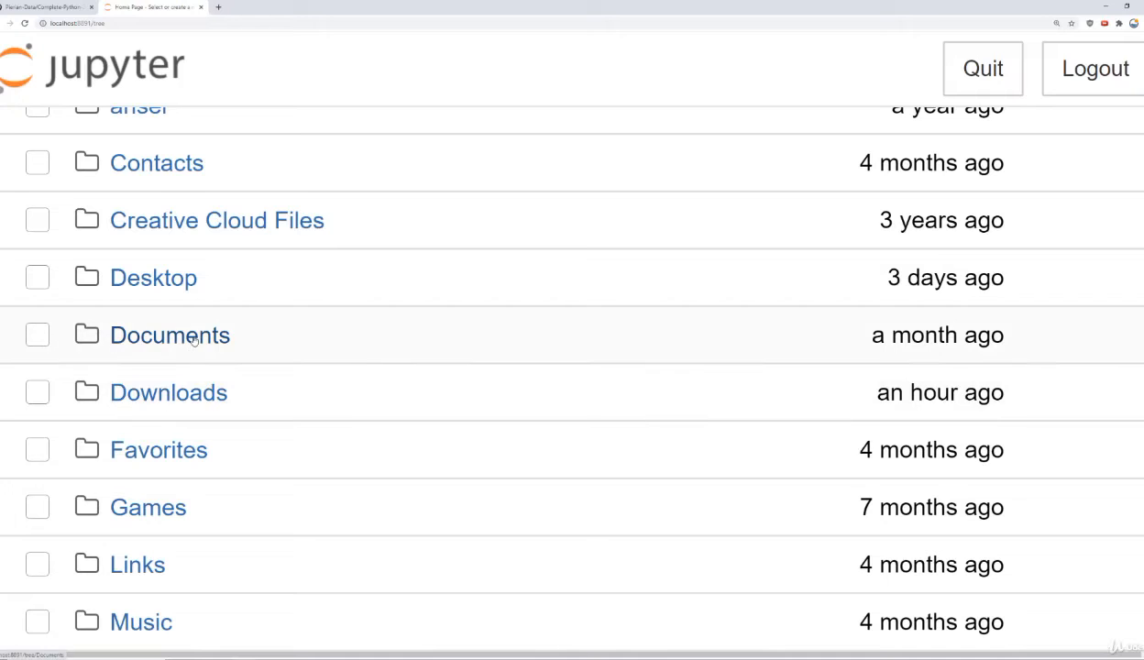
pyautogui.click(155, 279)
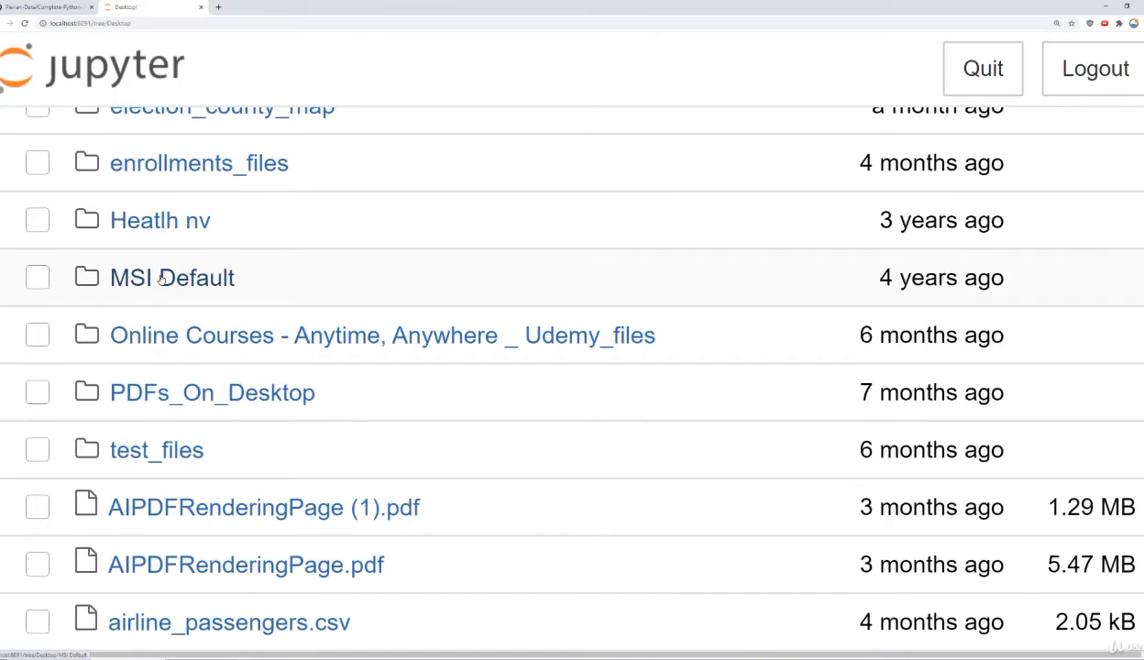
pyautogui.scroll(3, 212, 245)
pyautogui.scroll(1, 212, 245)
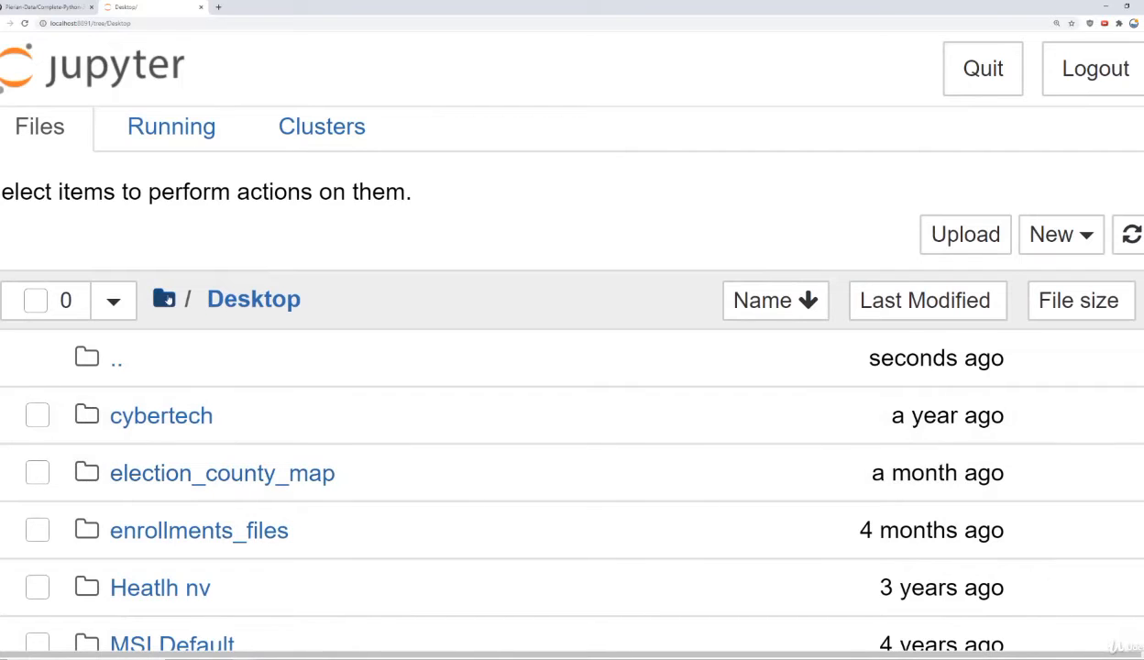
pyautogui.click(168, 302)
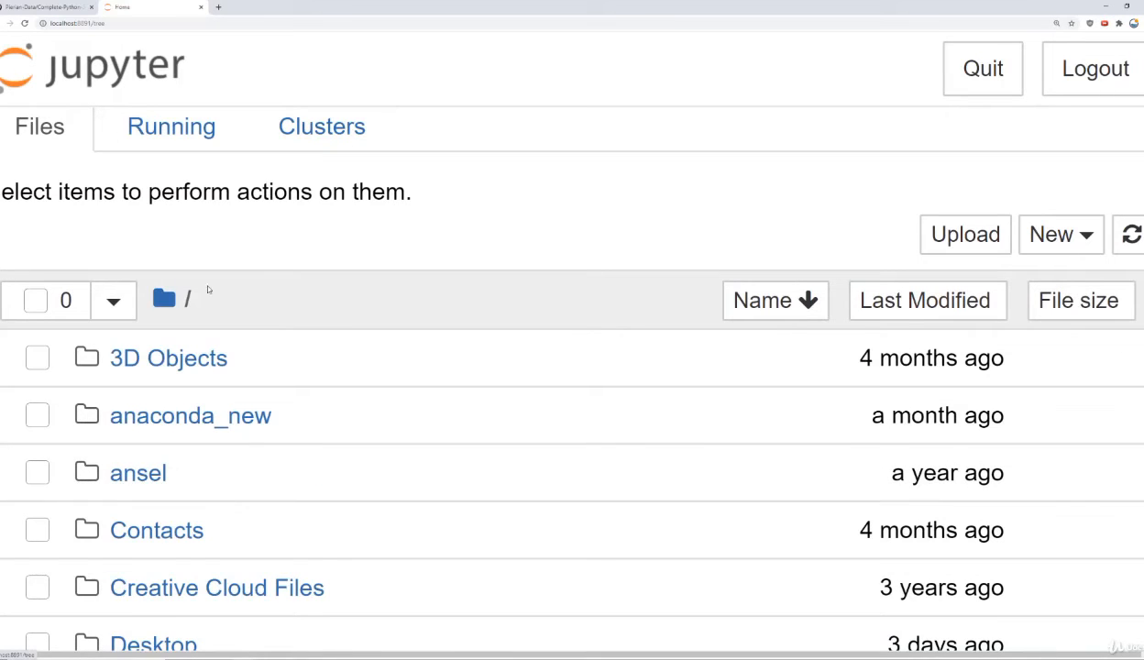
# Step: Look through the folders in Jupyter's root directory and create a new folder there
pyautogui.scroll(-2, 208, 286)
pyautogui.scroll(-3, 255, 300)
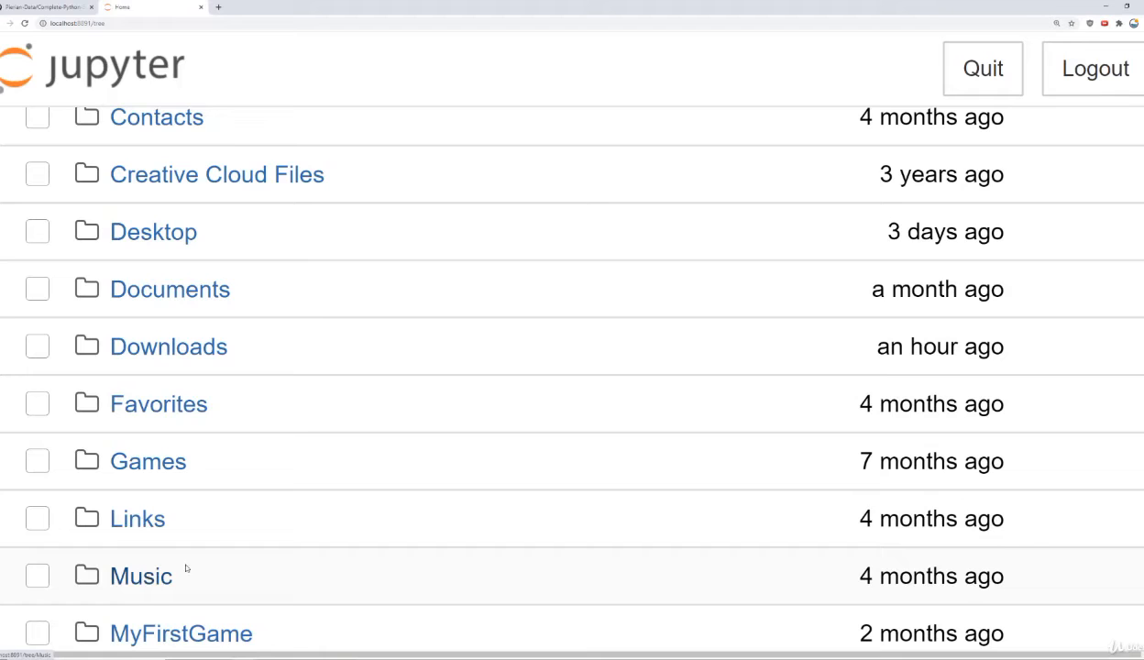
pyautogui.scroll(5, 296, 404)
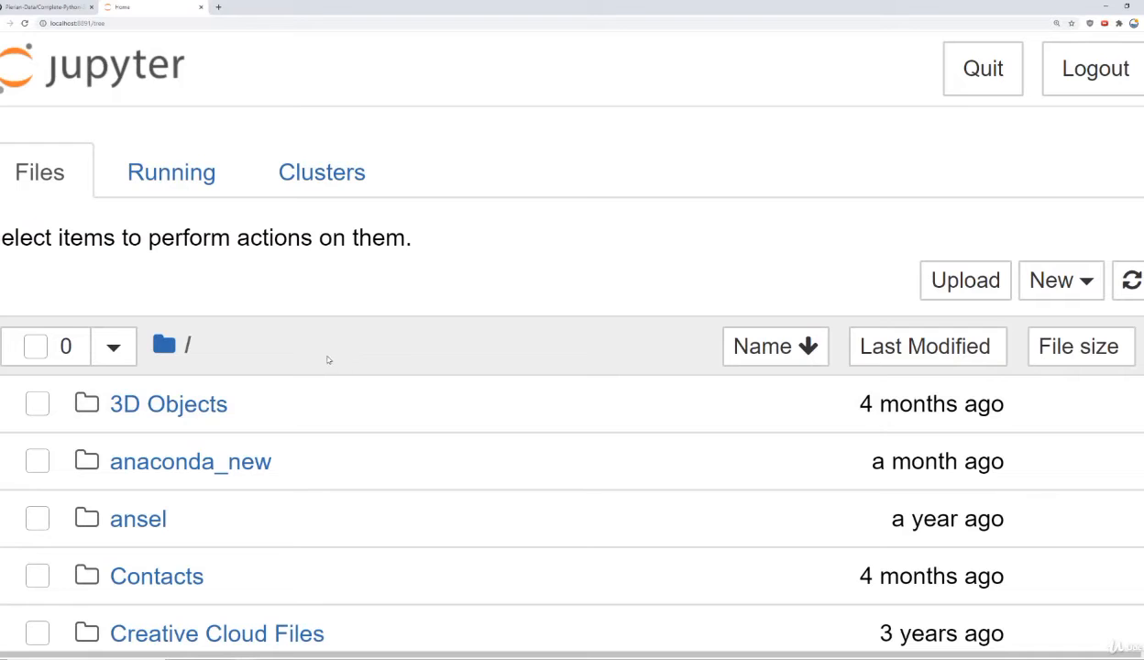
pyautogui.click(1078, 282)
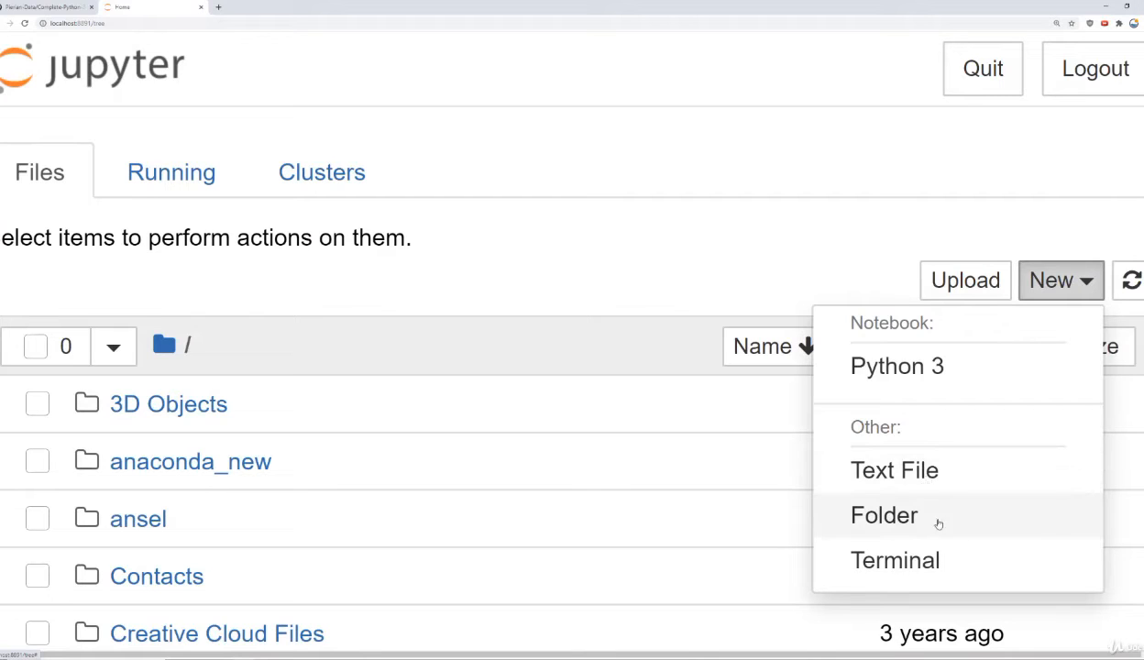
pyautogui.click(909, 512)
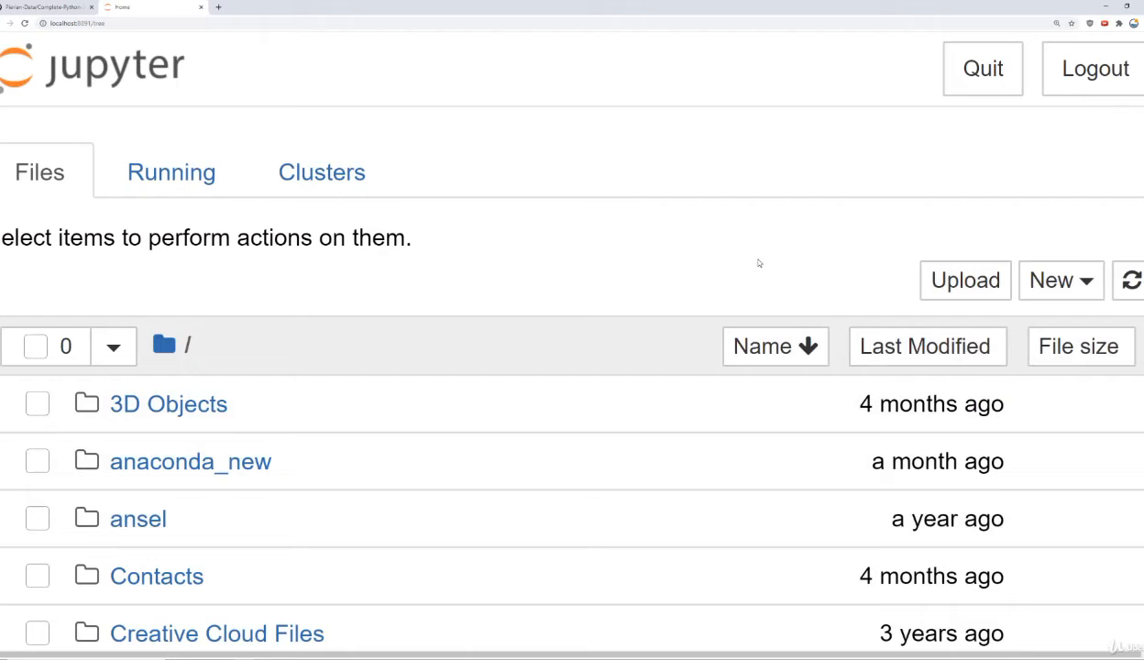
# Step: Find the new Untitled Folder in the root directory, open it to check its contents, and return to the root
pyautogui.scroll(-1, 298, 355)
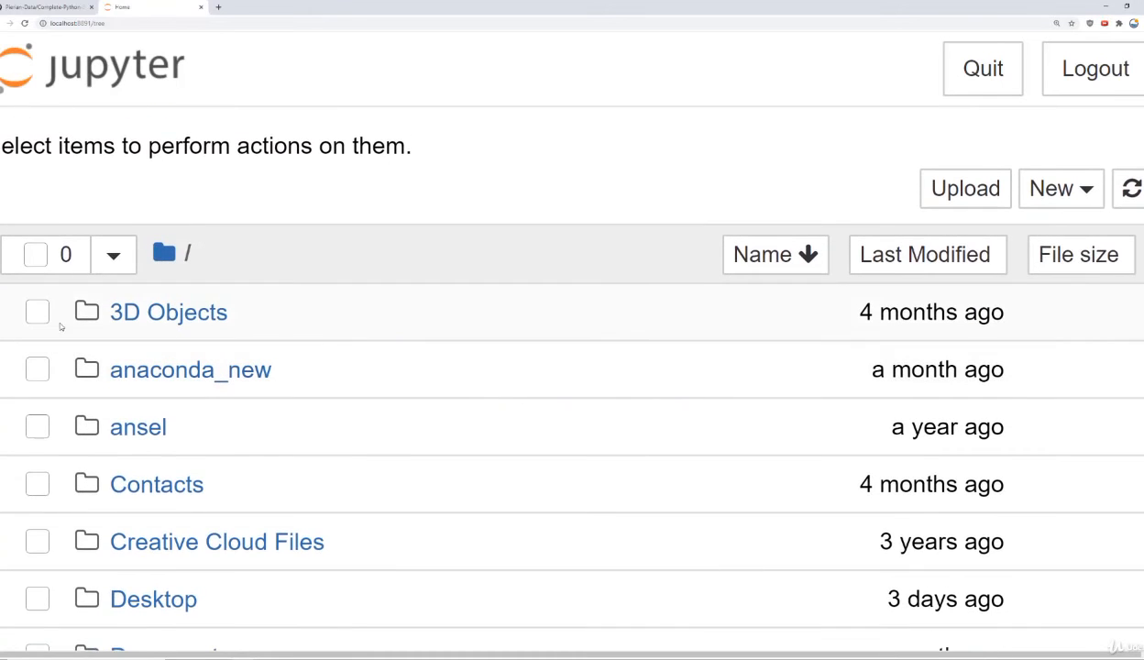
pyautogui.scroll(-5, 92, 371)
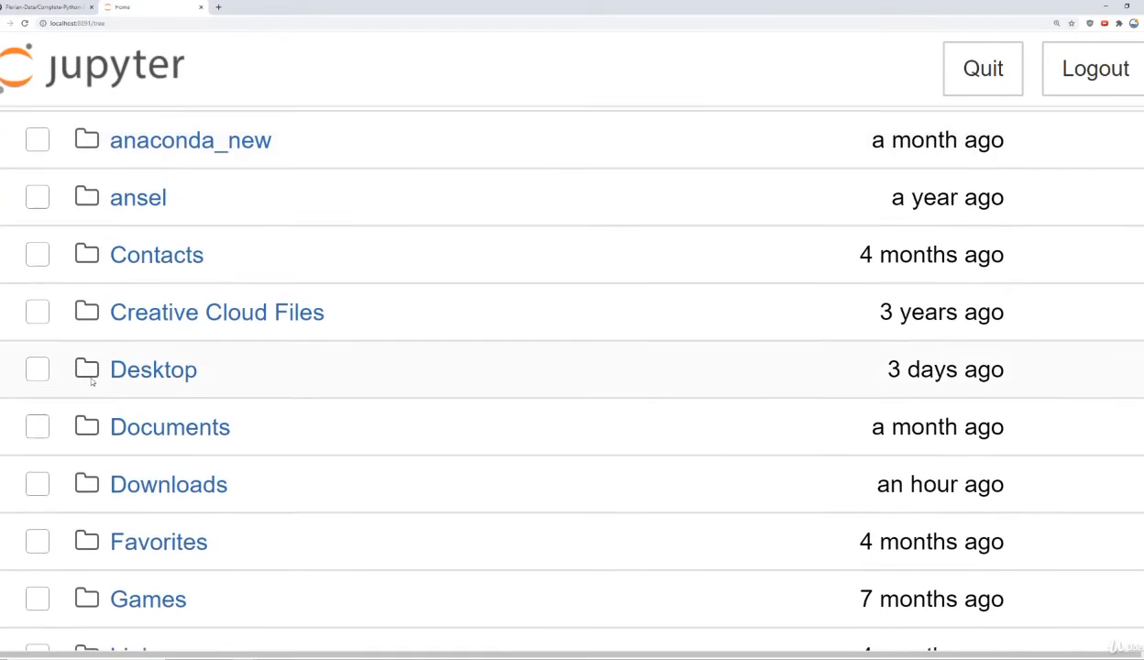
pyautogui.scroll(-5, 92, 382)
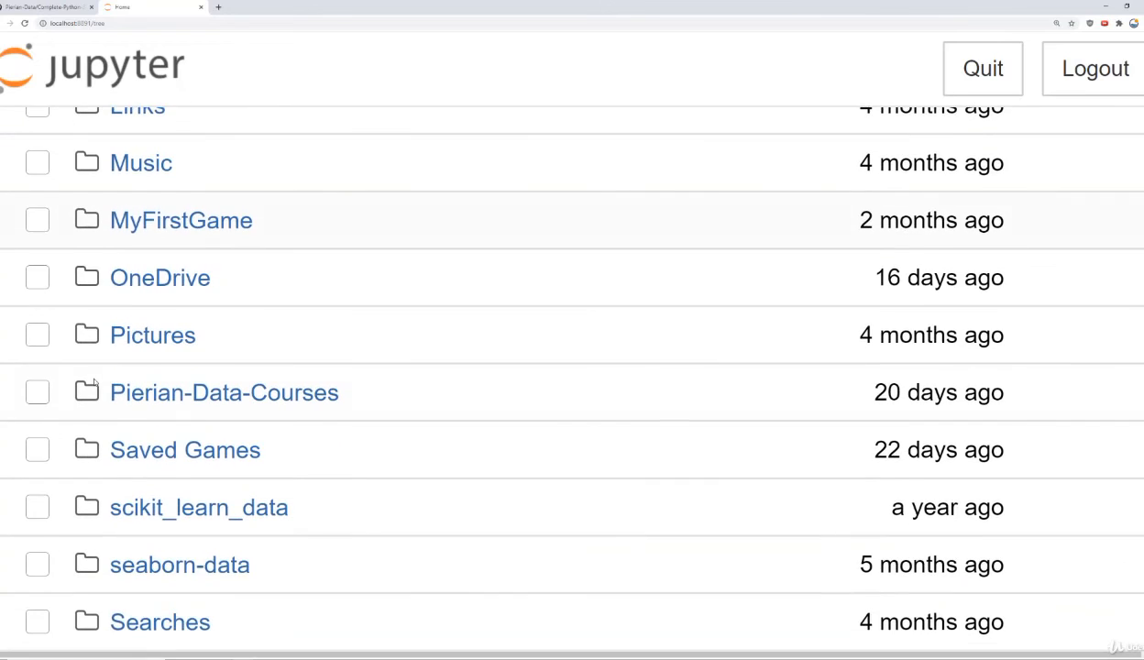
pyautogui.scroll(-1, 93, 382)
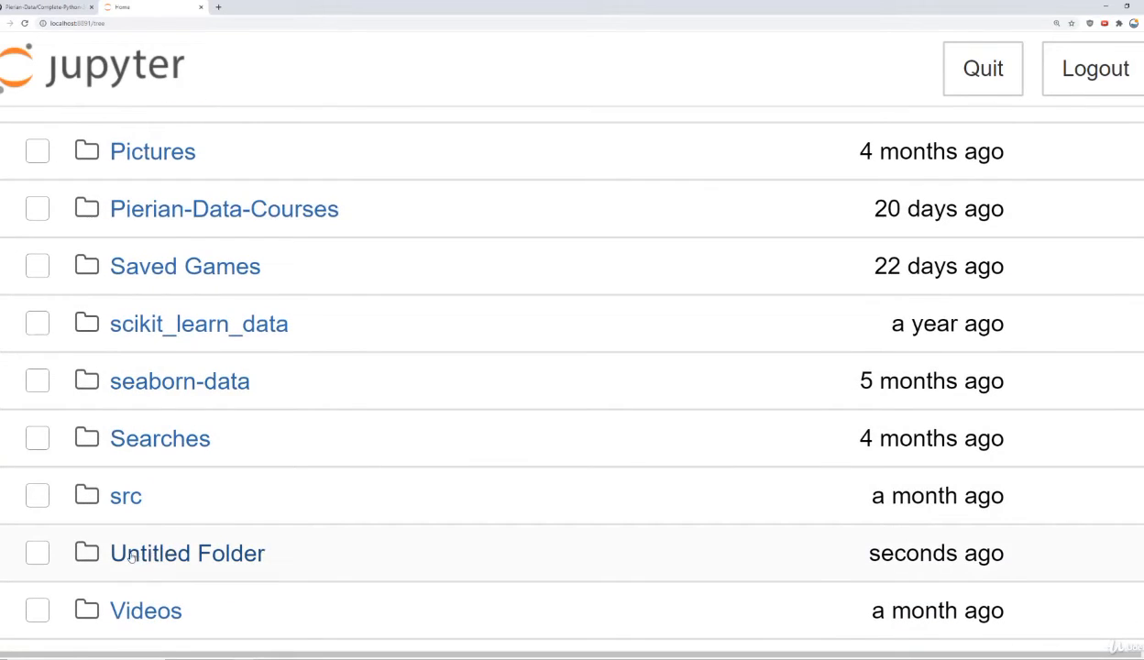
pyautogui.moveTo(869, 553); pyautogui.dragTo(991, 553)
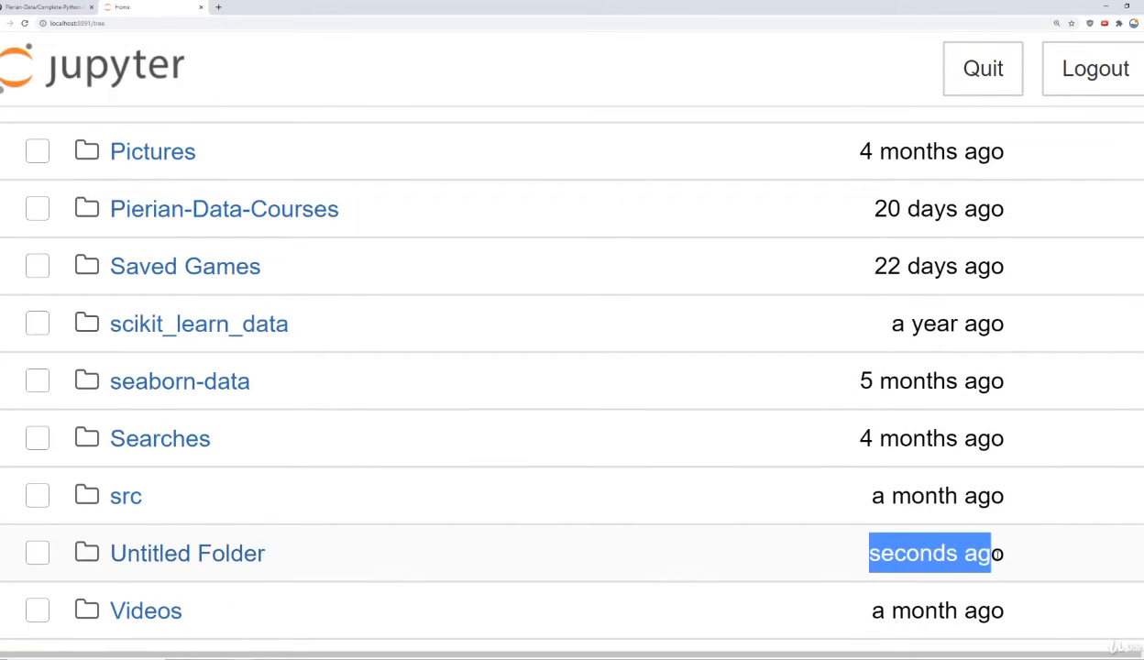
pyautogui.click(229, 555)
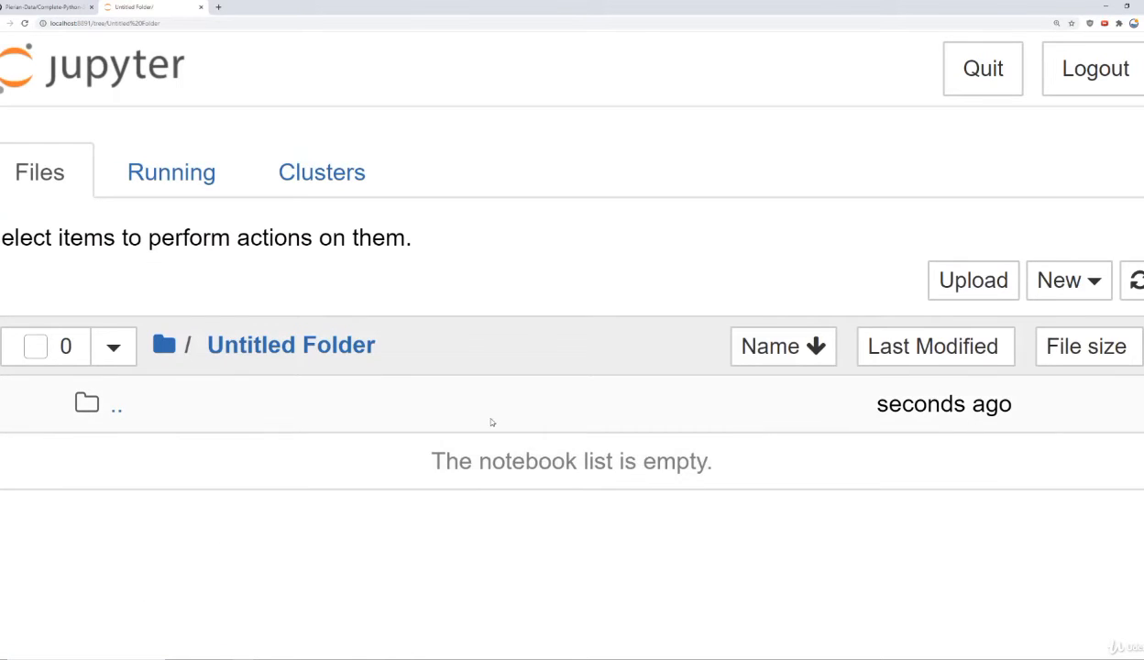
pyautogui.moveTo(444, 466); pyautogui.dragTo(710, 463)
pyautogui.click(710, 463)
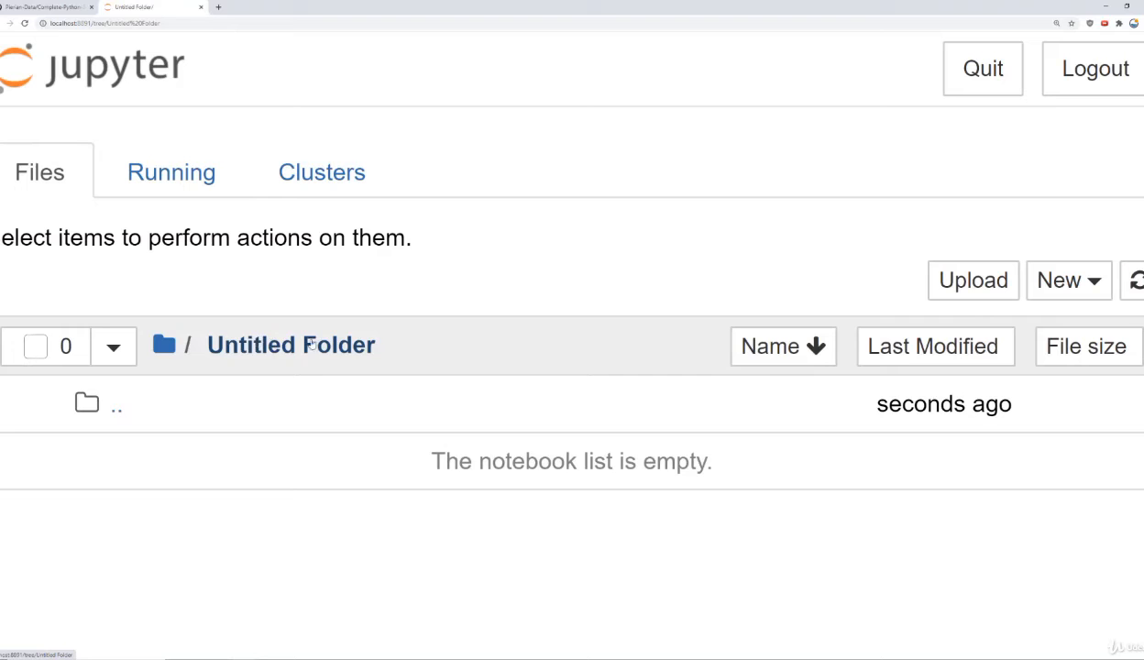
pyautogui.click(165, 346)
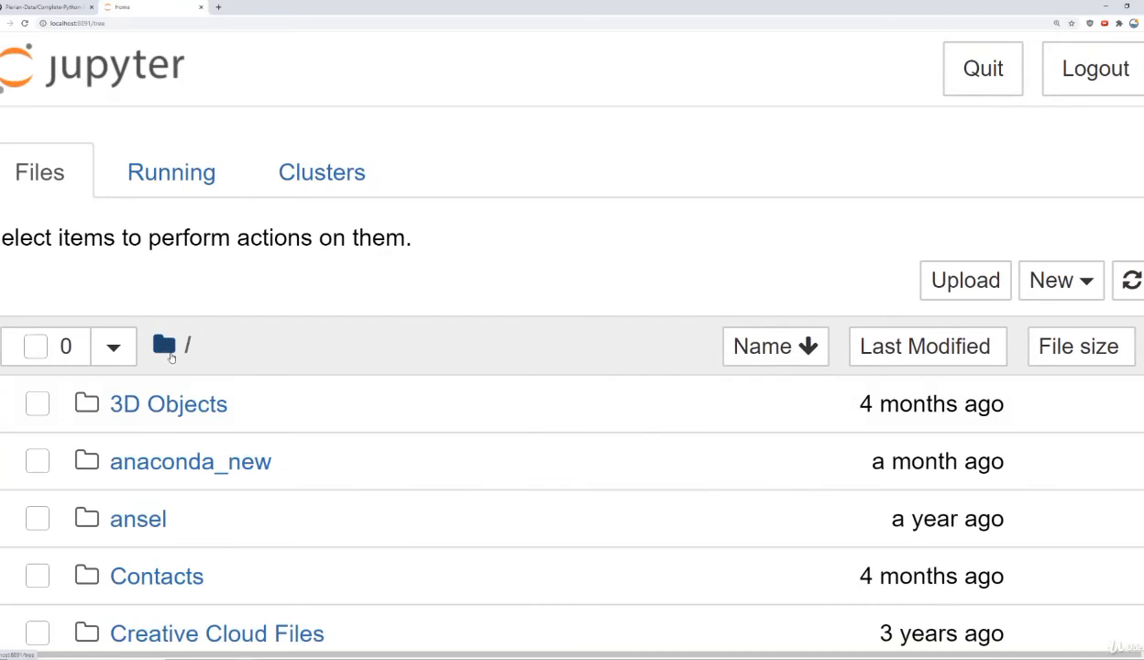
# Step: Rename the Untitled Folder in the root directory as My Python Stuff
pyautogui.scroll(-8, 287, 421)
pyautogui.scroll(-5, 287, 418)
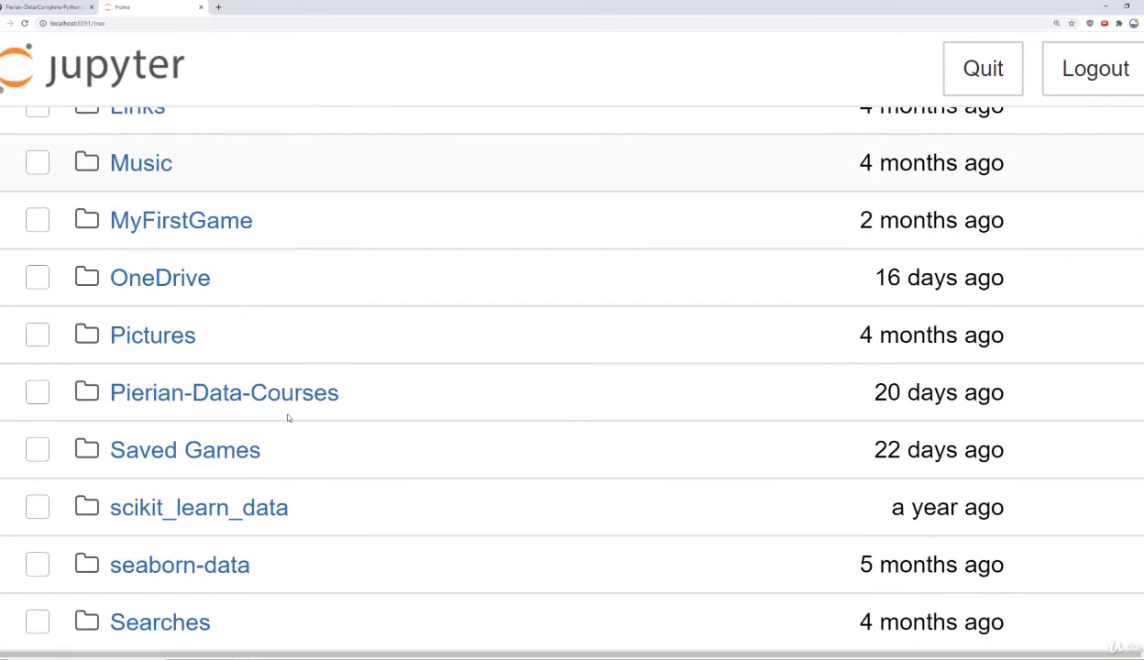
pyautogui.click(37, 599)
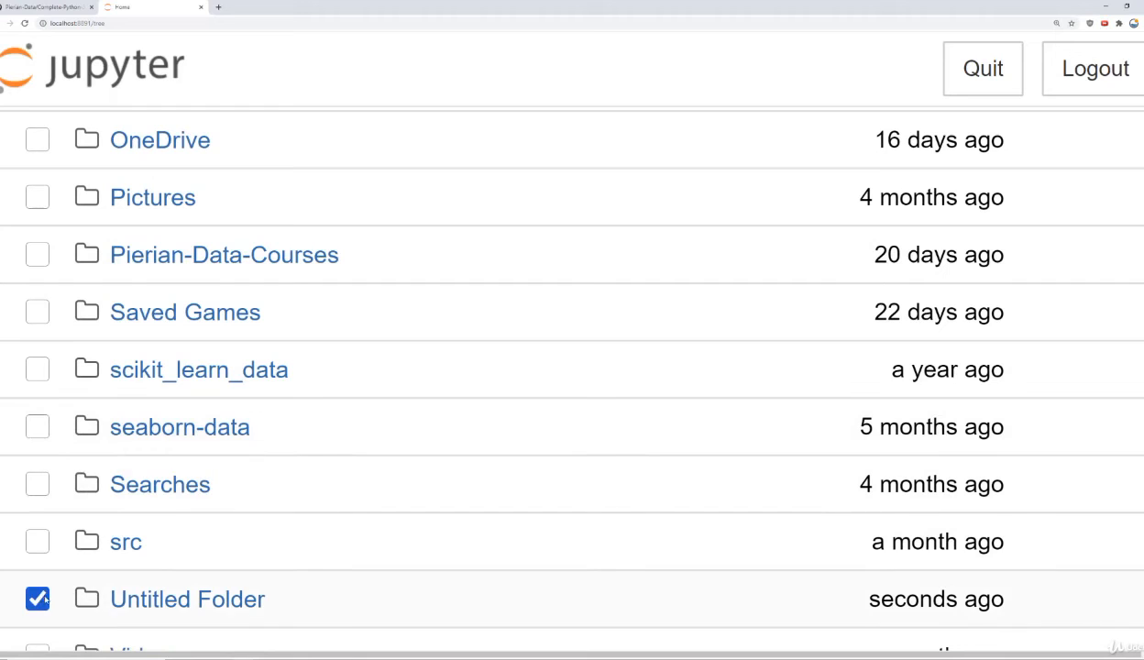
pyautogui.scroll(3, 390, 370)
pyautogui.scroll(15, 390, 370)
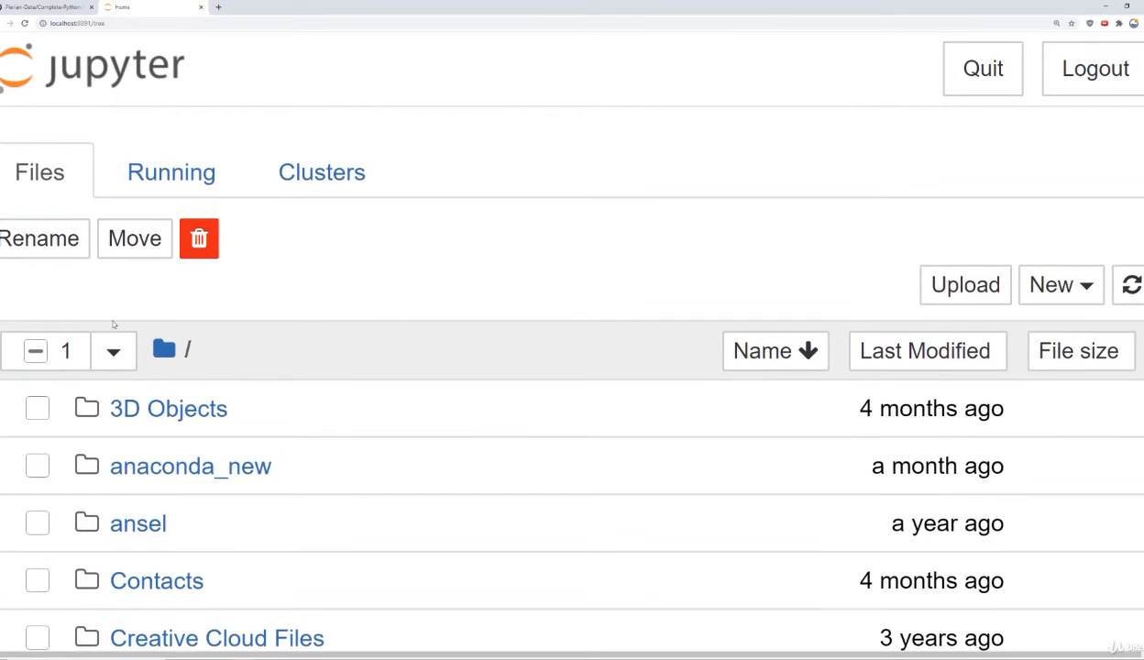
pyautogui.click(46, 245)
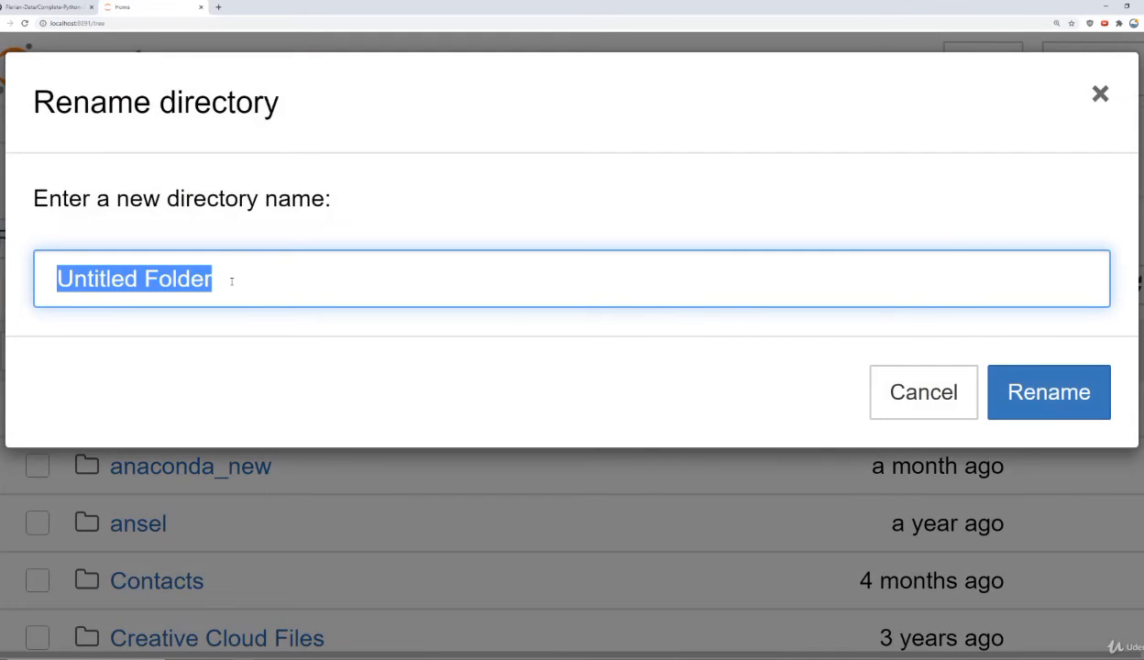
pyautogui.write('My P')
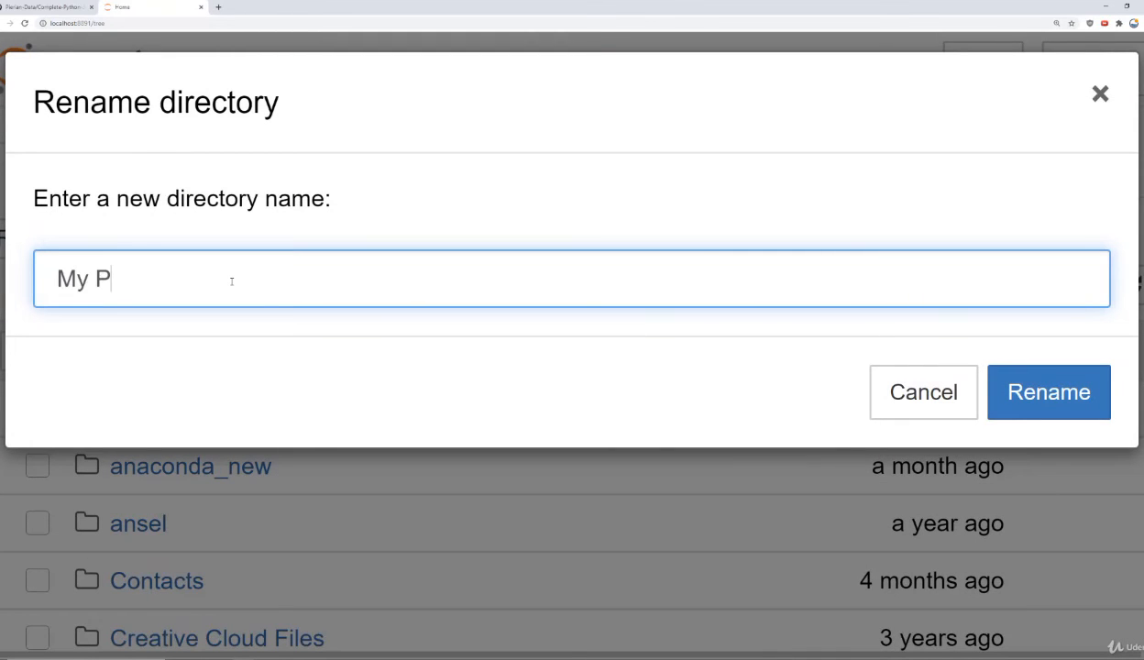
pyautogui.write('ython Stuff')
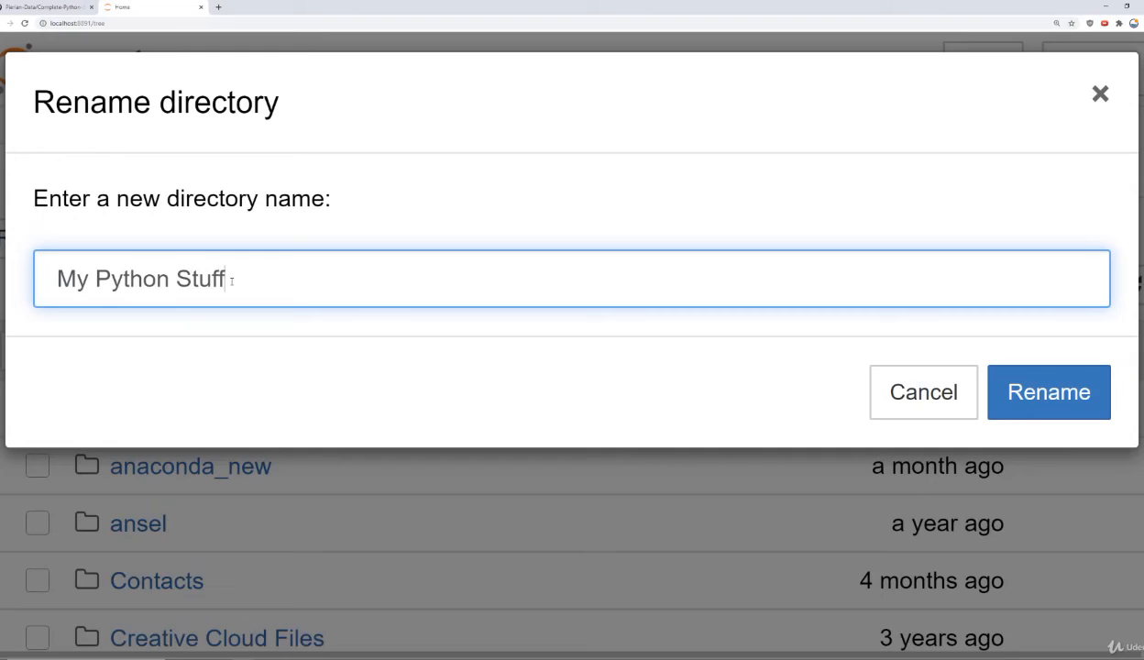
pyautogui.click(1029, 392)
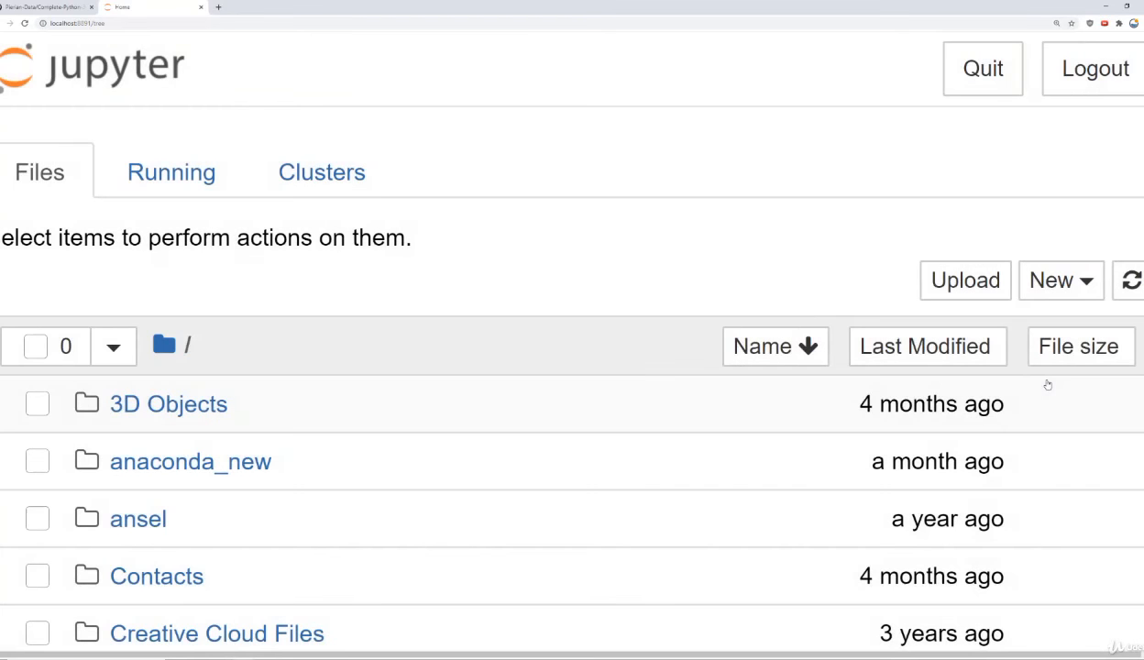
# Step: Open the My Python Stuff folder and create a new Python 3 notebook in it
pyautogui.scroll(-10, 525, 291)
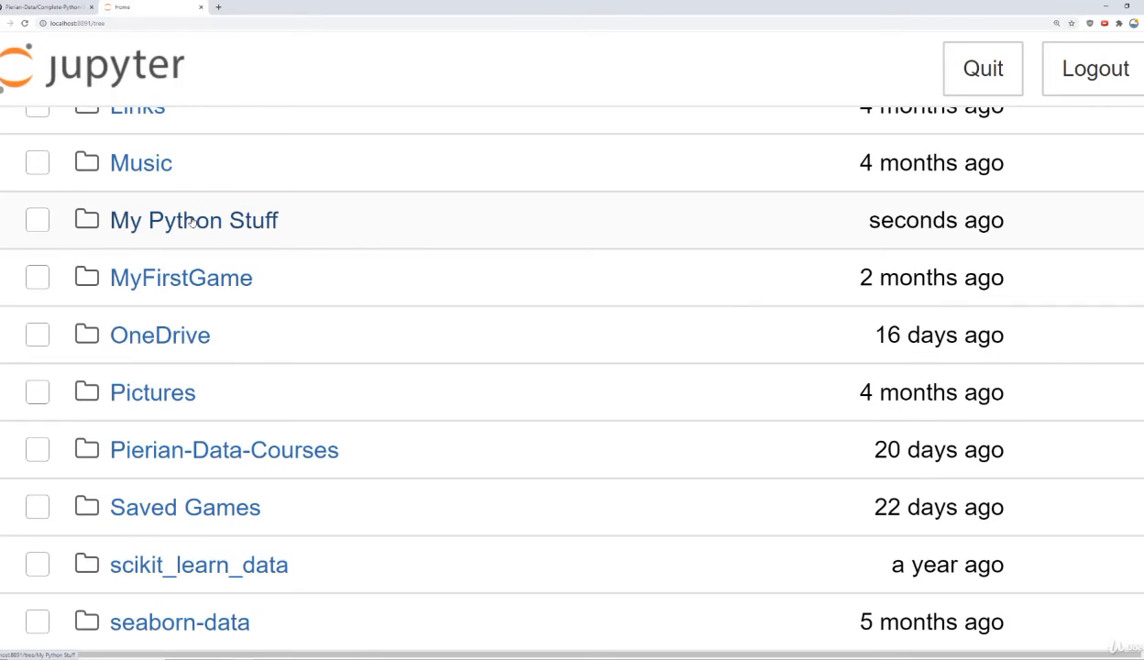
pyautogui.click(192, 222)
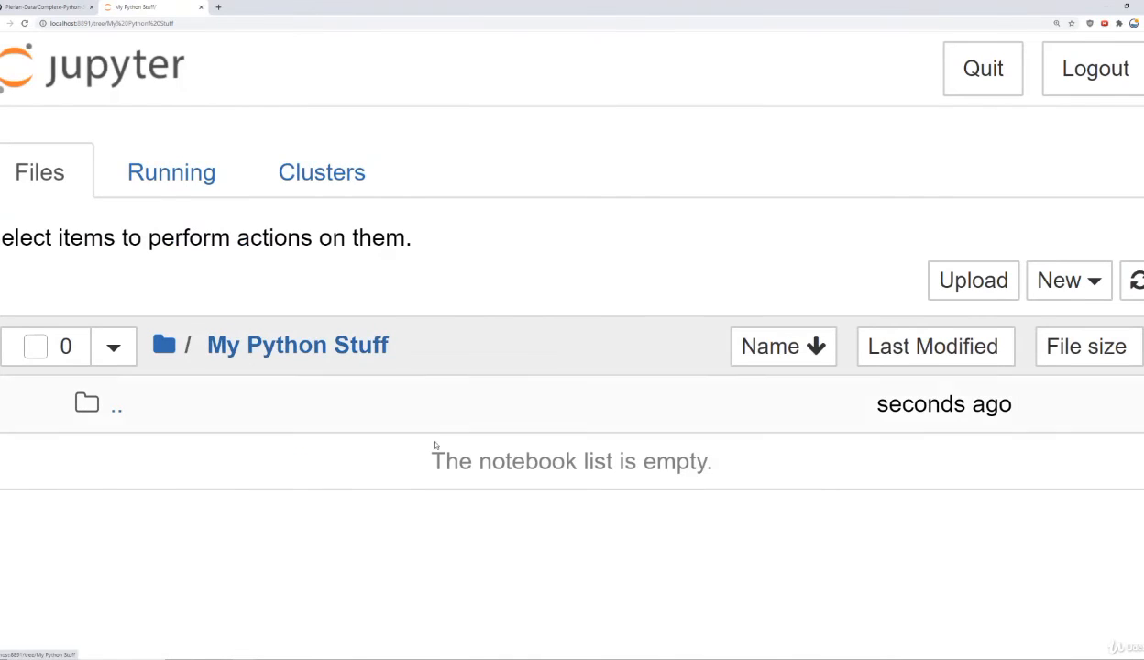
pyautogui.moveTo(424, 449); pyautogui.dragTo(676, 461)
pyautogui.click(712, 461)
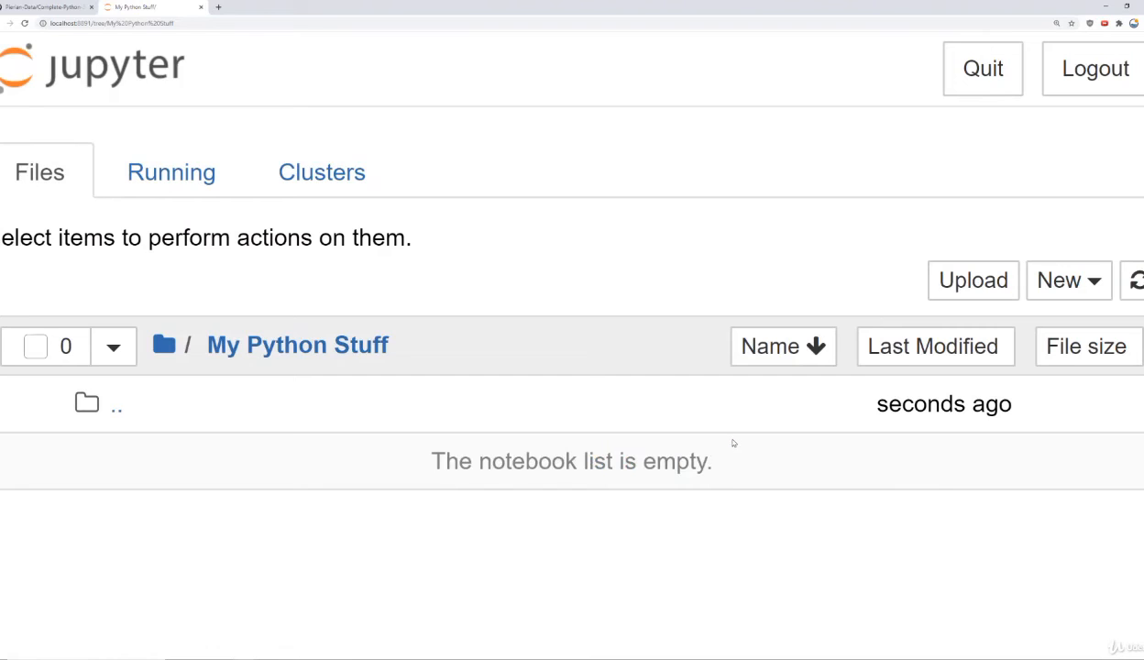
pyautogui.click(1090, 281)
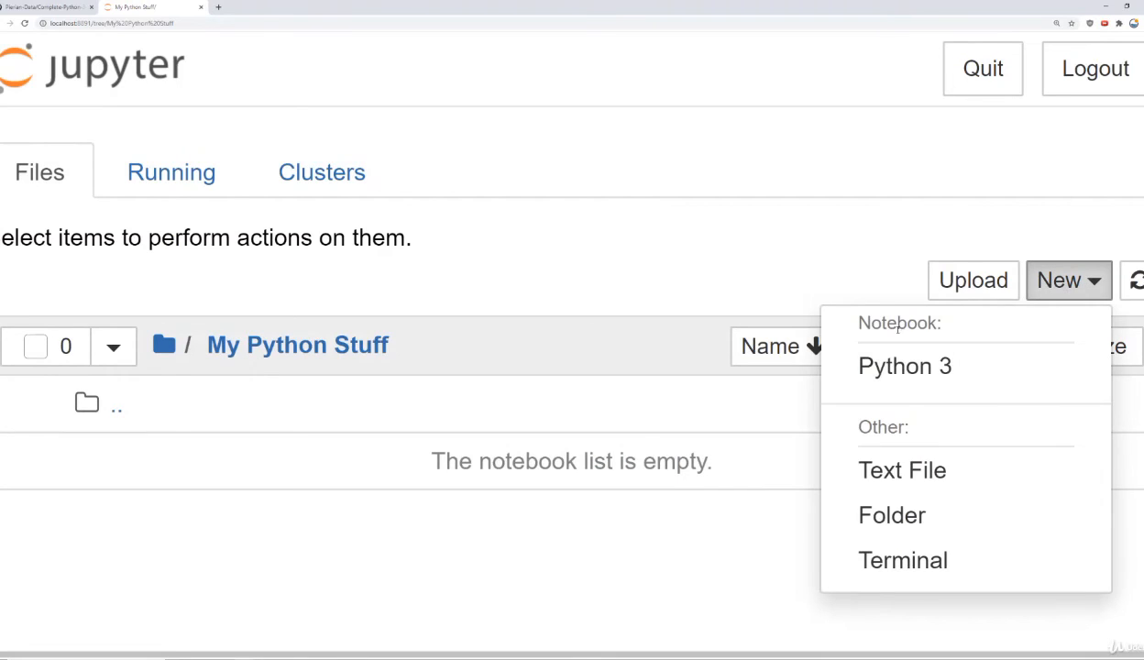
pyautogui.click(889, 368)
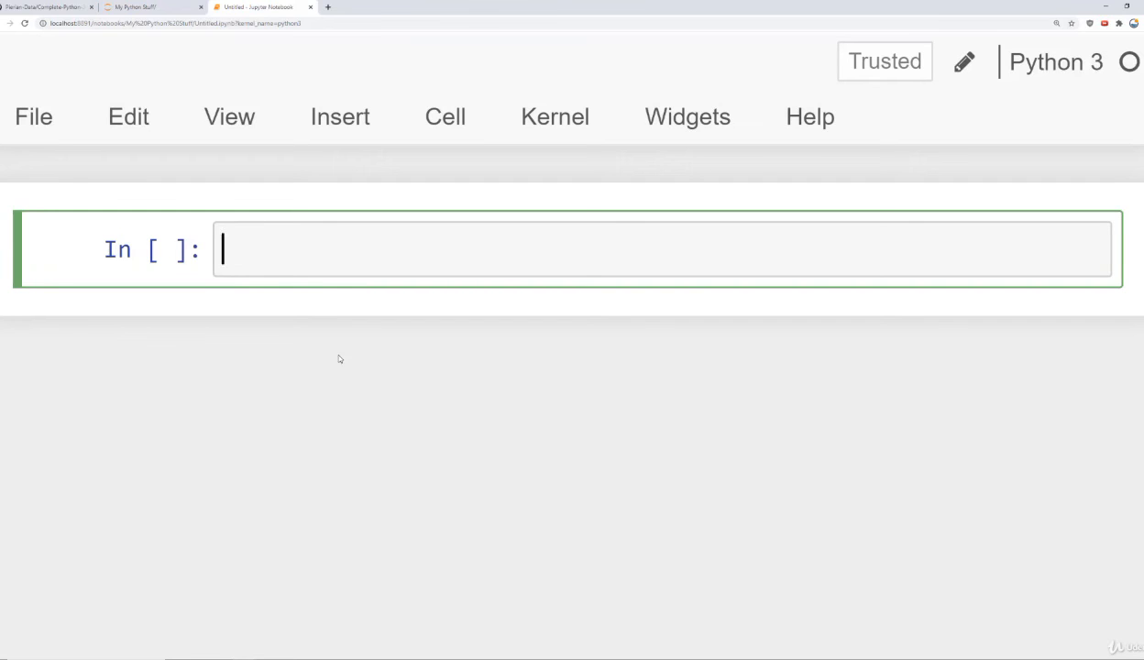
# Step: Enter 1+1 in the notebook's first cell, run the cell, and highlight its input and output
pyautogui.write('1+1')
pyautogui.click(458, 117)
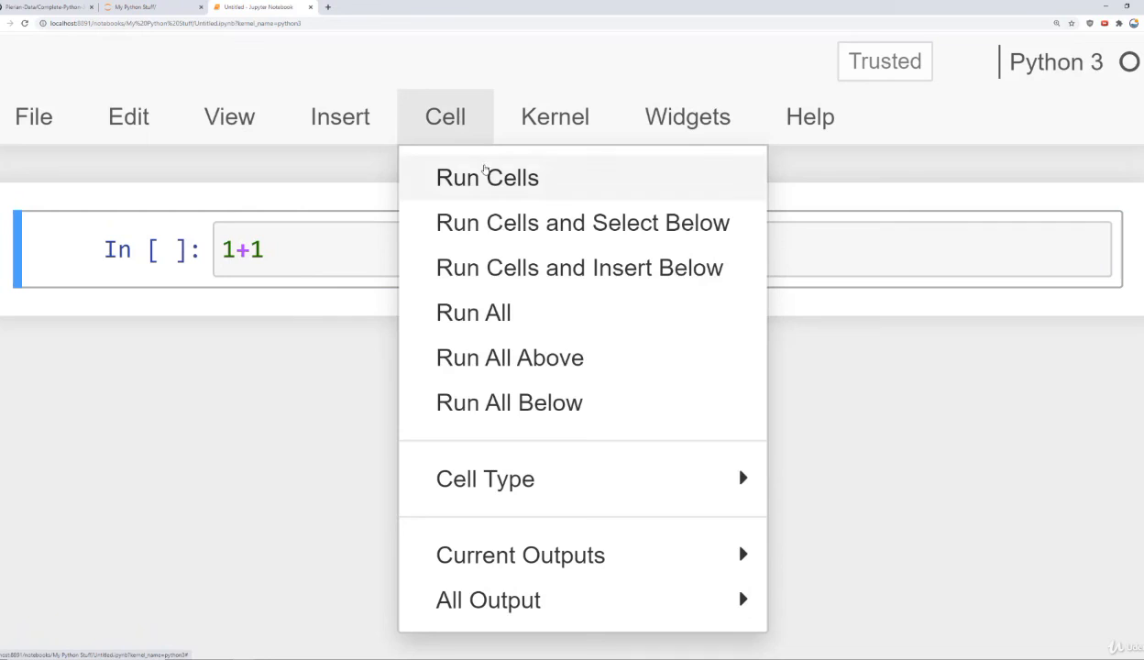
pyautogui.click(486, 177)
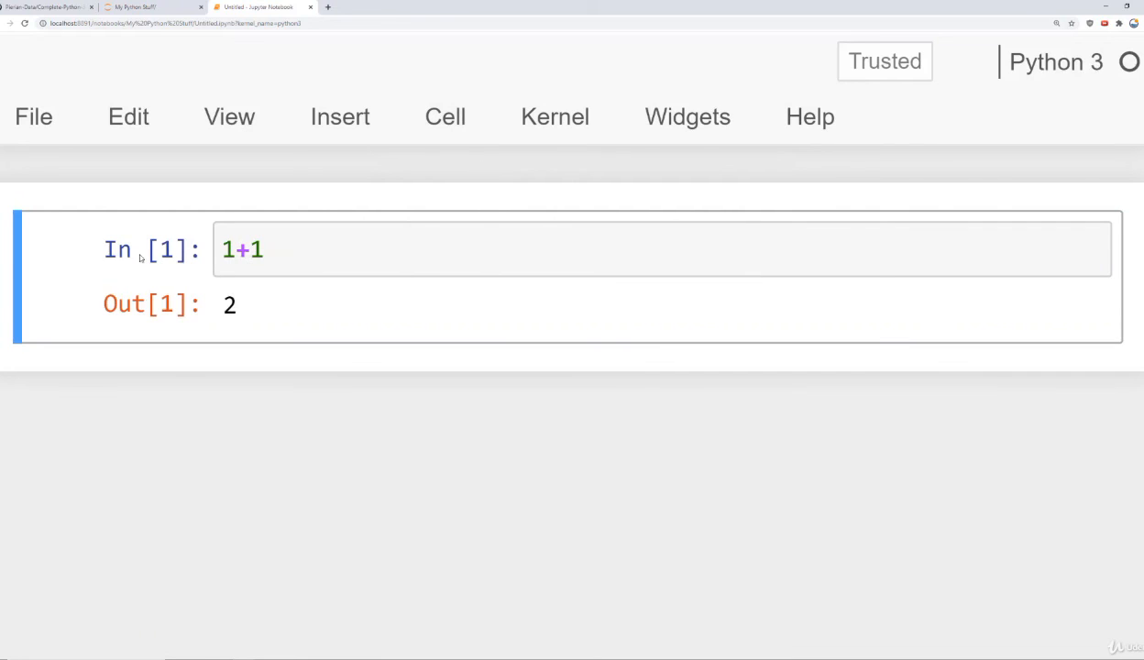
pyautogui.moveTo(224, 249); pyautogui.dragTo(279, 248)
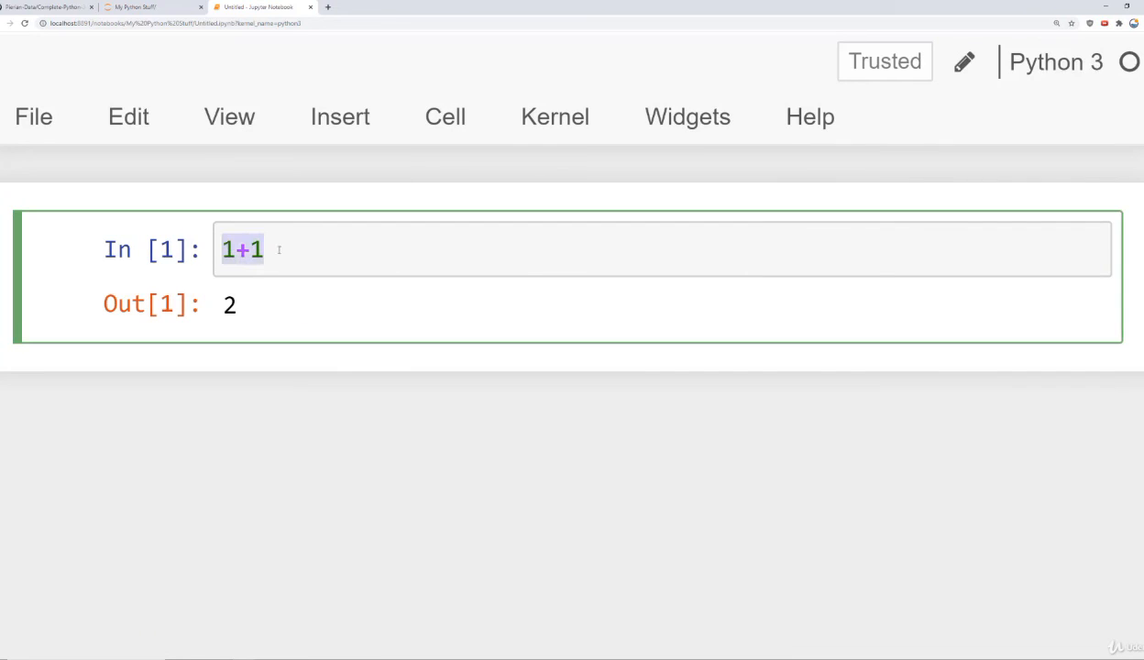
pyautogui.doubleClick(230, 304)
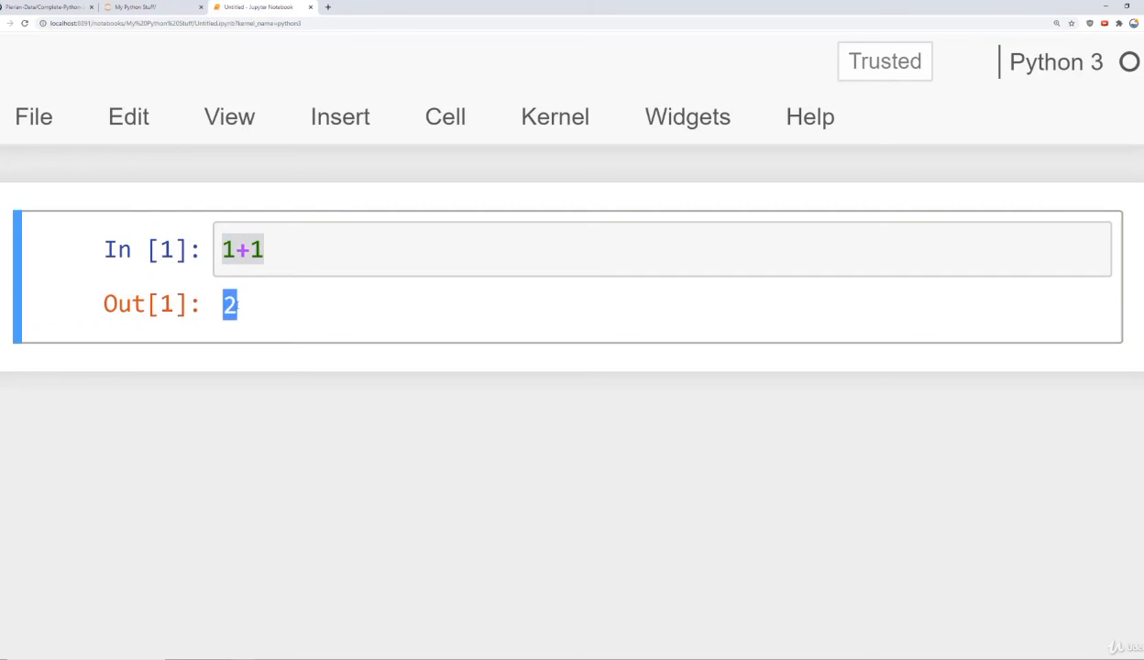
# Step: Add the comment "# Shift + Enter" after 1+1 in the first cell and rerun it, advancing to a new cell below
pyautogui.click(317, 249)
pyautogui.write('# Shift + Enter')
pyautogui.press('Left')
pyautogui.press('Left')
pyautogui.press('Left')
pyautogui.press('Left')
pyautogui.press('Left')
pyautogui.moveTo(291, 250); pyautogui.dragTo(252, 249)
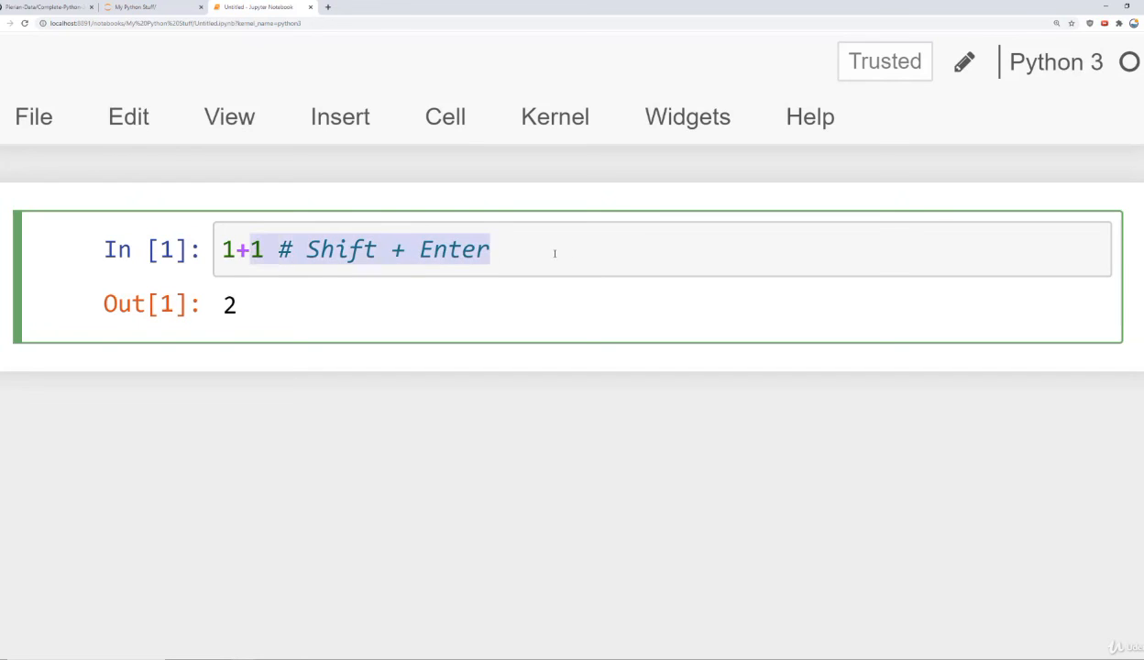
pyautogui.click(554, 253)
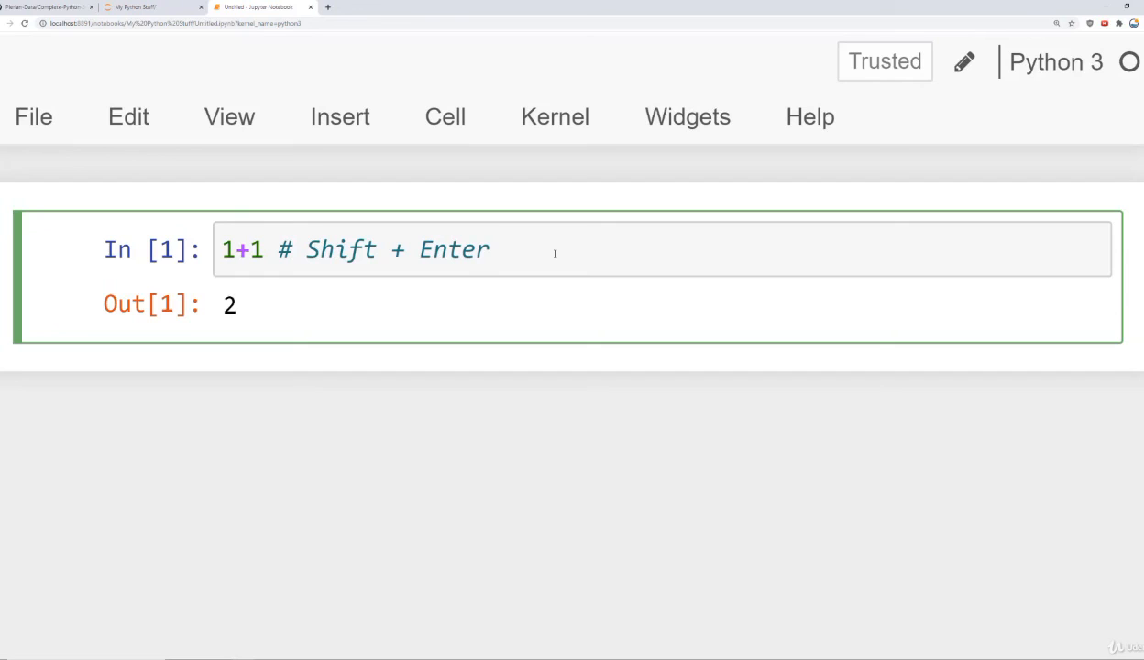
pyautogui.hotkey('shift', 'Return')
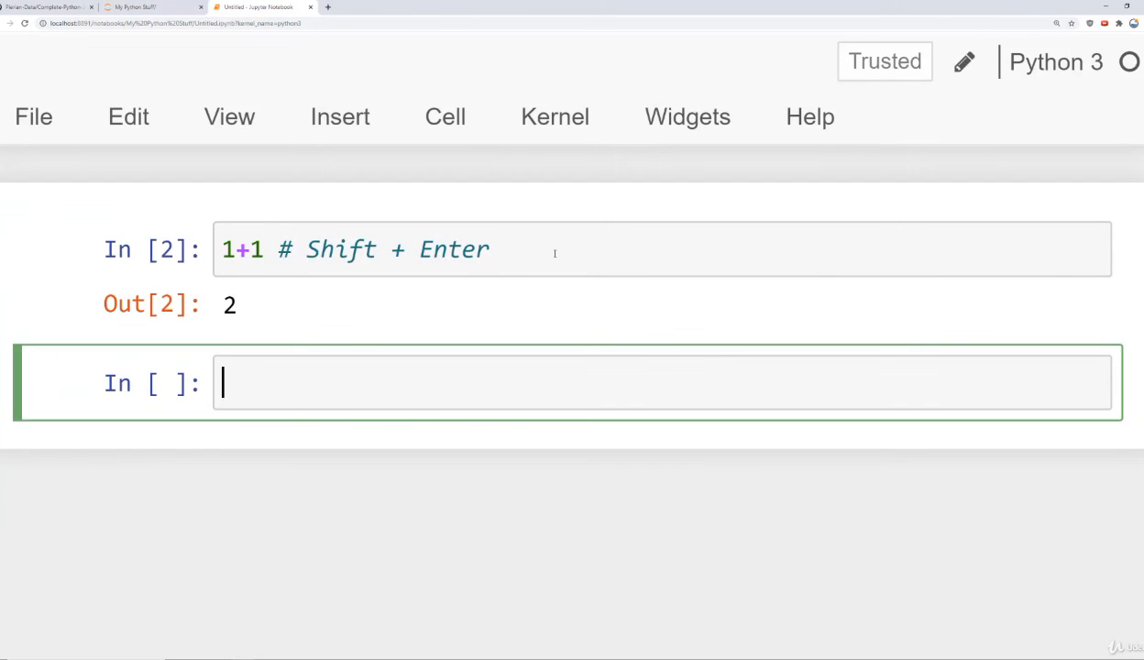
# Step: Run the empty second cell to add another cell below it, and put the cursor back in the first cell's comment
pyautogui.moveTo(554, 253); pyautogui.dragTo(172, 224)
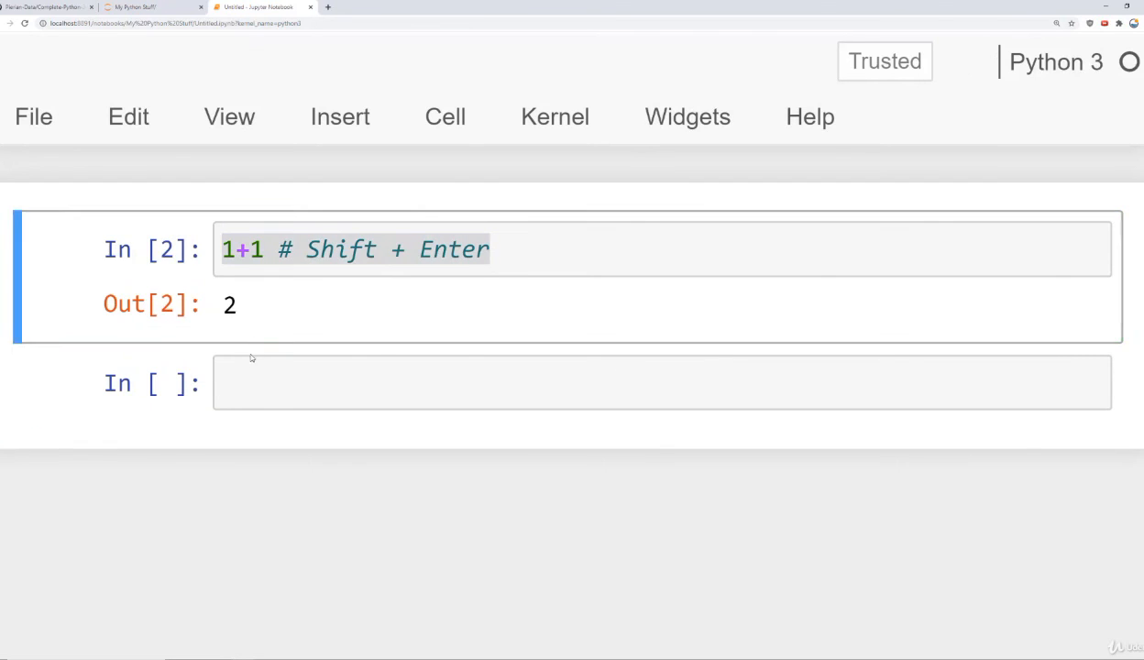
pyautogui.click(220, 381)
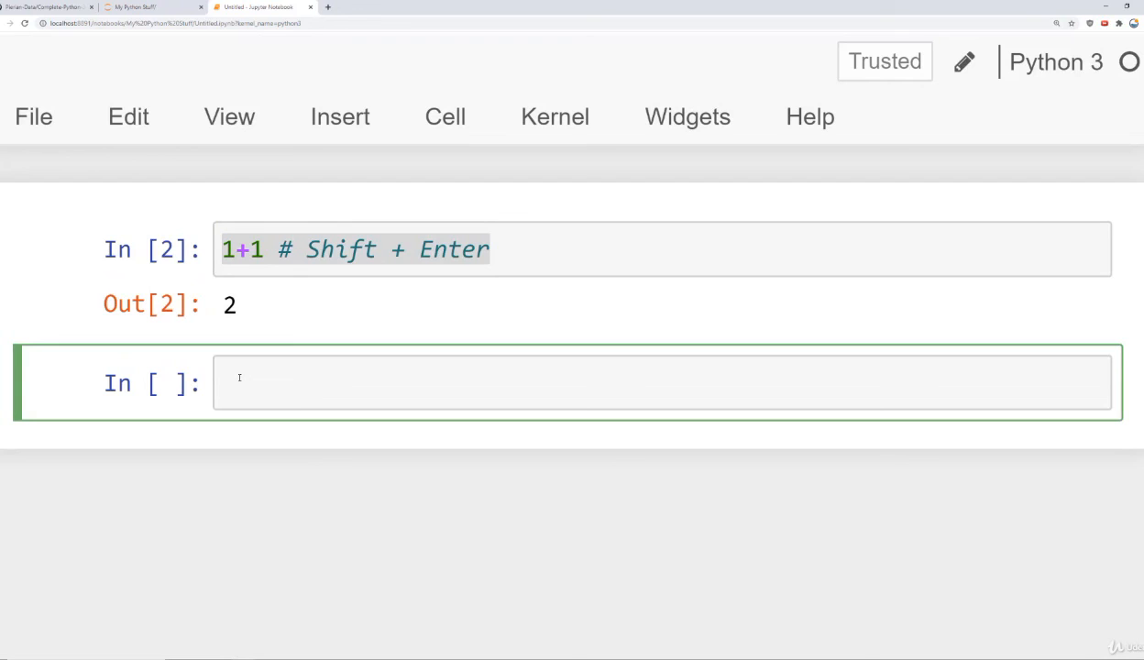
pyautogui.hotkey('shift', 'Return')
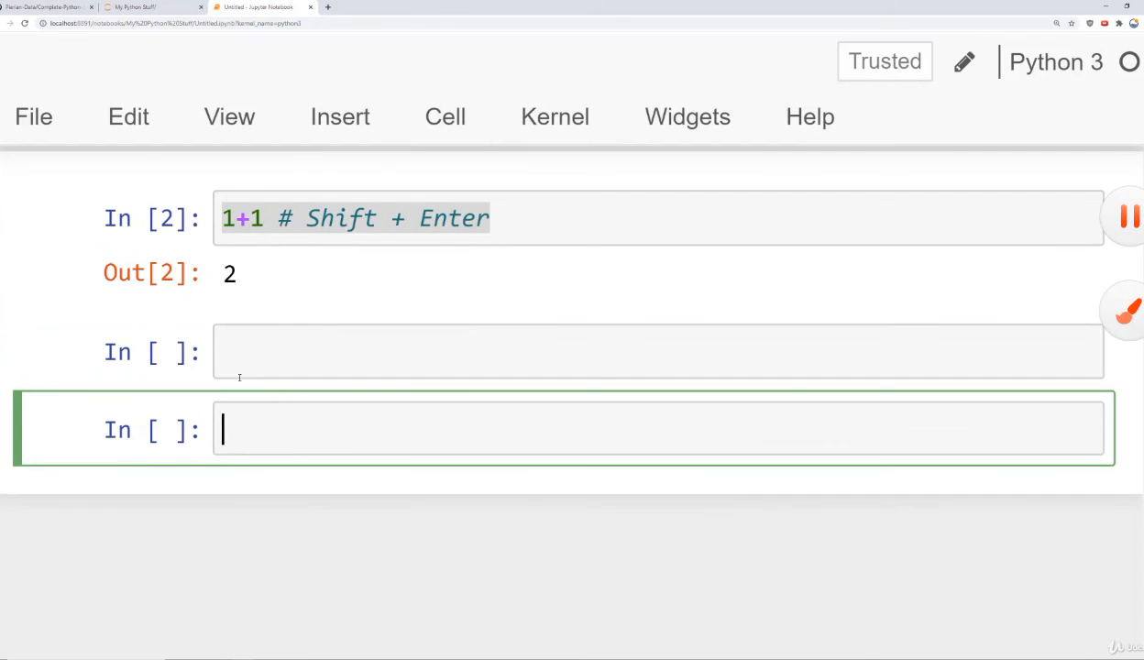
pyautogui.click(280, 348)
pyautogui.click(252, 440)
pyautogui.click(273, 334)
pyautogui.click(391, 218)
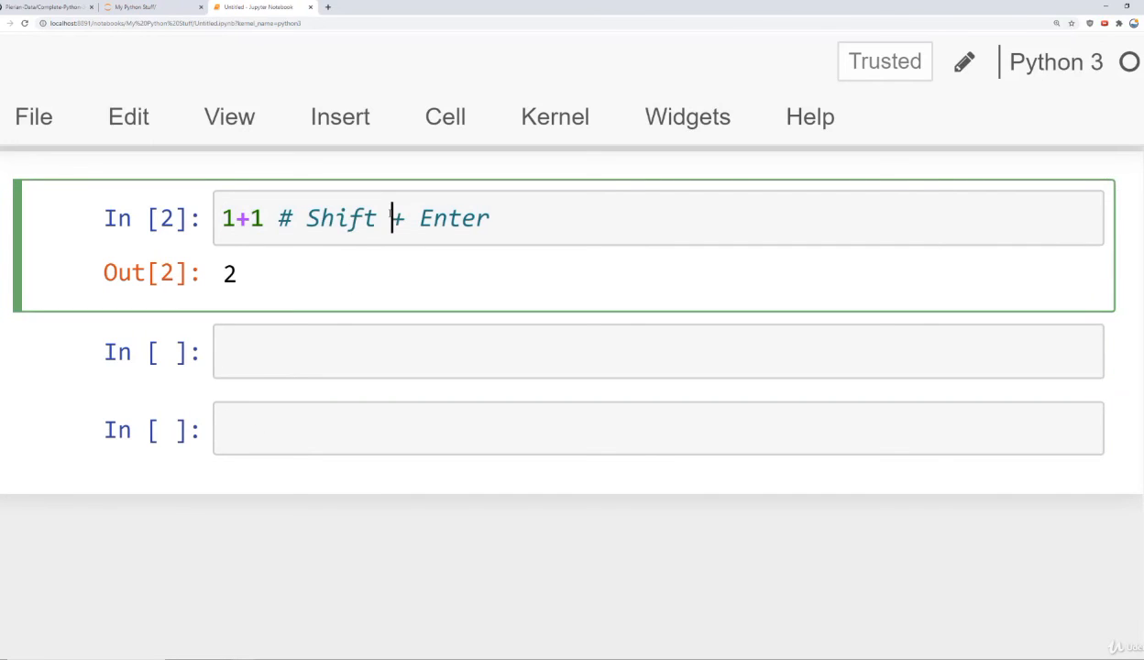